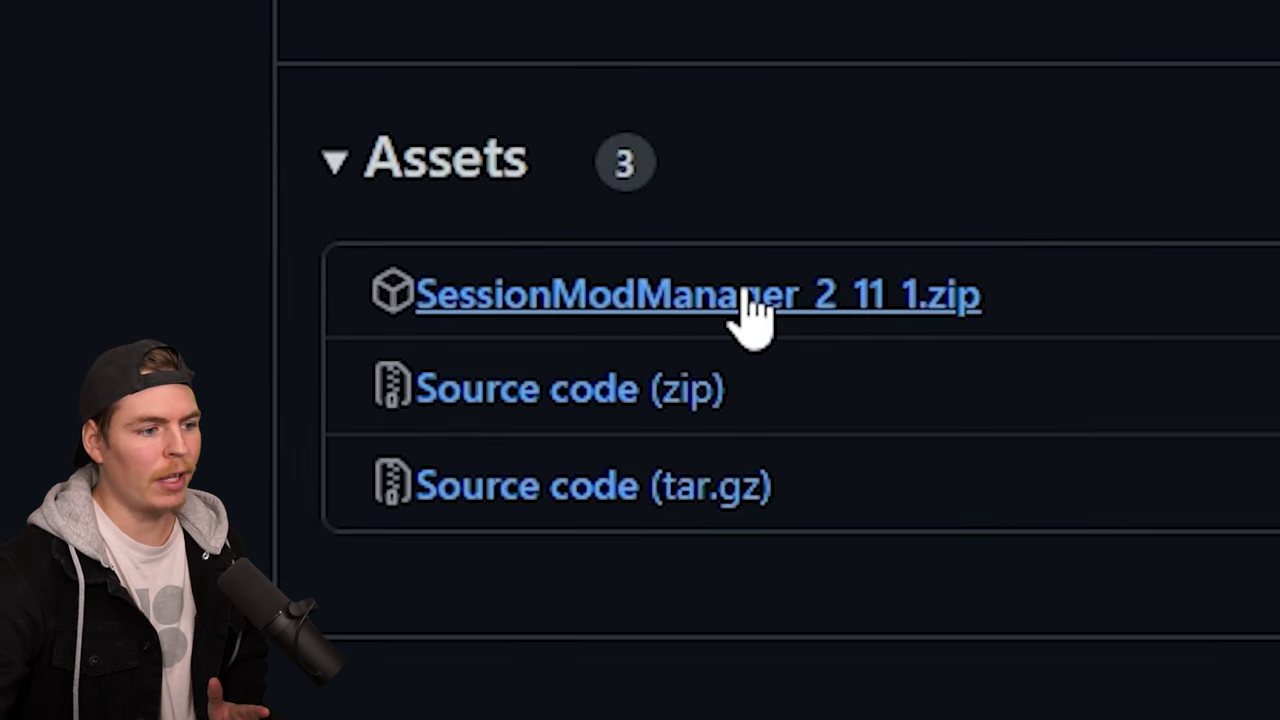
# Step: Download SessionModManager_2_11_1.zip from the GitHub release's Assets list
pyautogui.click(750, 310)
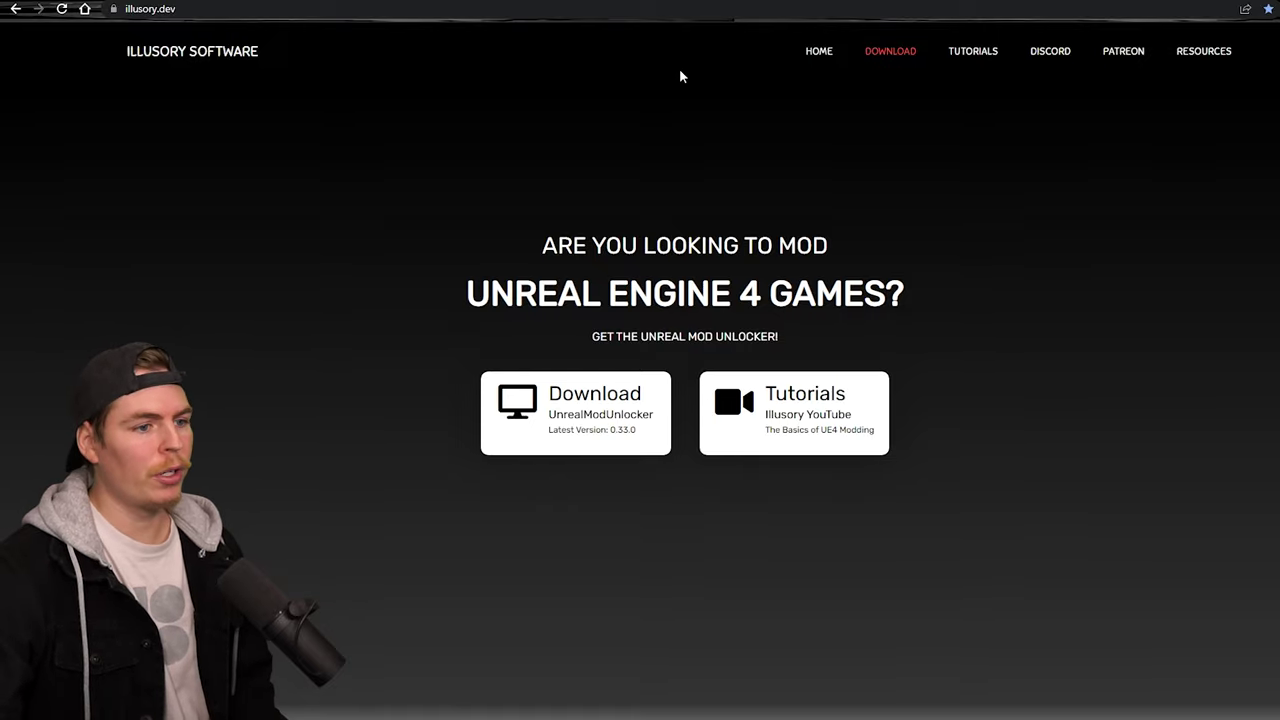
# Step: Download UnrealModUnlockerBasic Setup 0.33.0.exe (42.7 MB) from MEGA, then select both downloads on the desktop
pyautogui.scroll(-15, 568, 285)
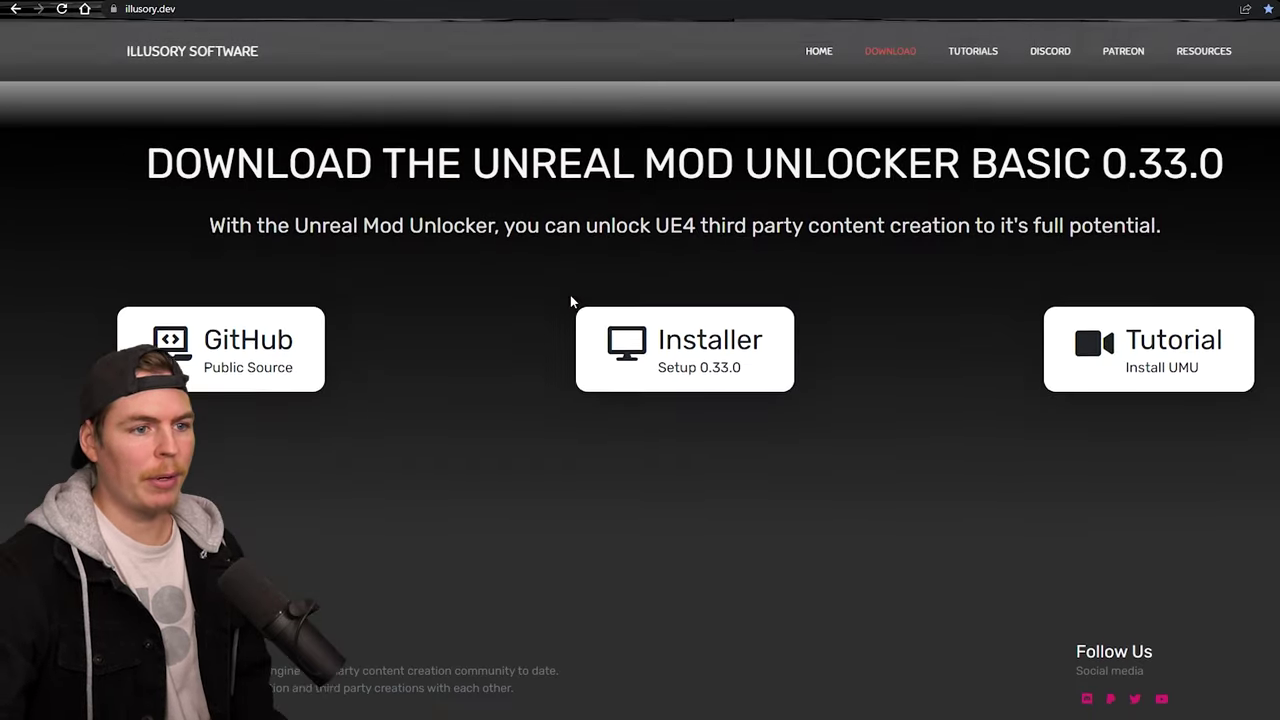
pyautogui.click(664, 356)
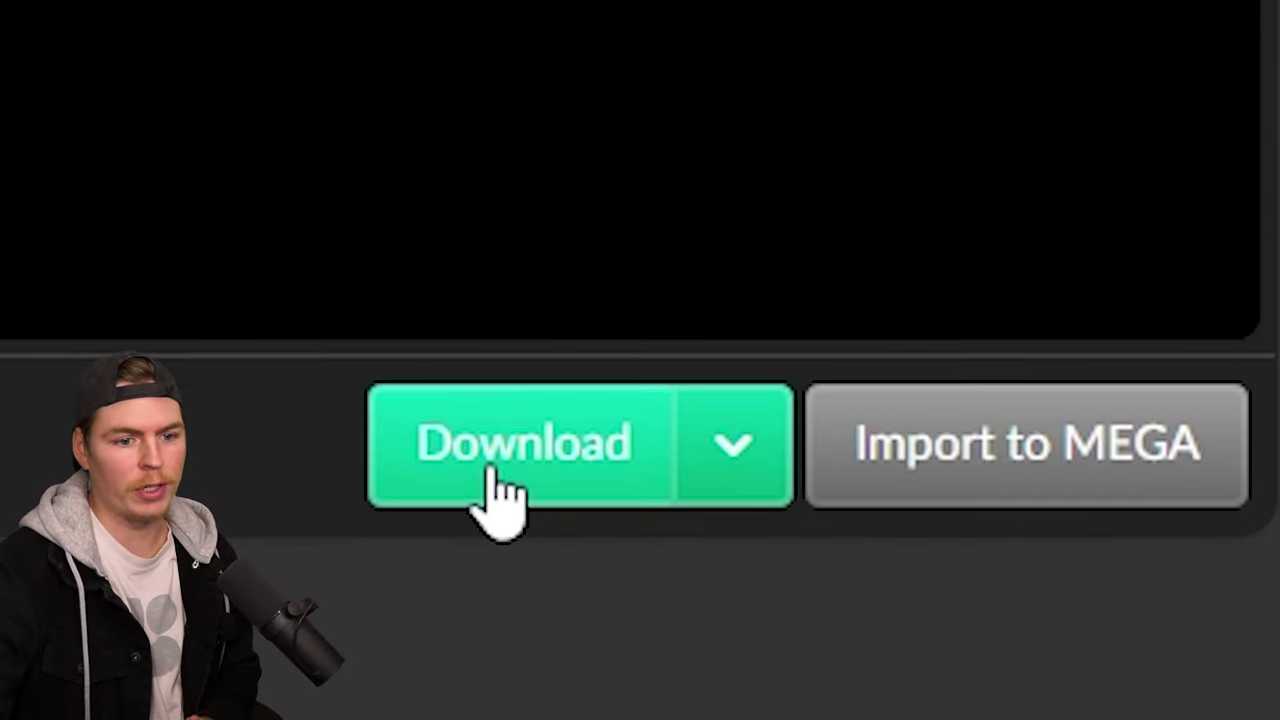
pyautogui.click(1080, 620)
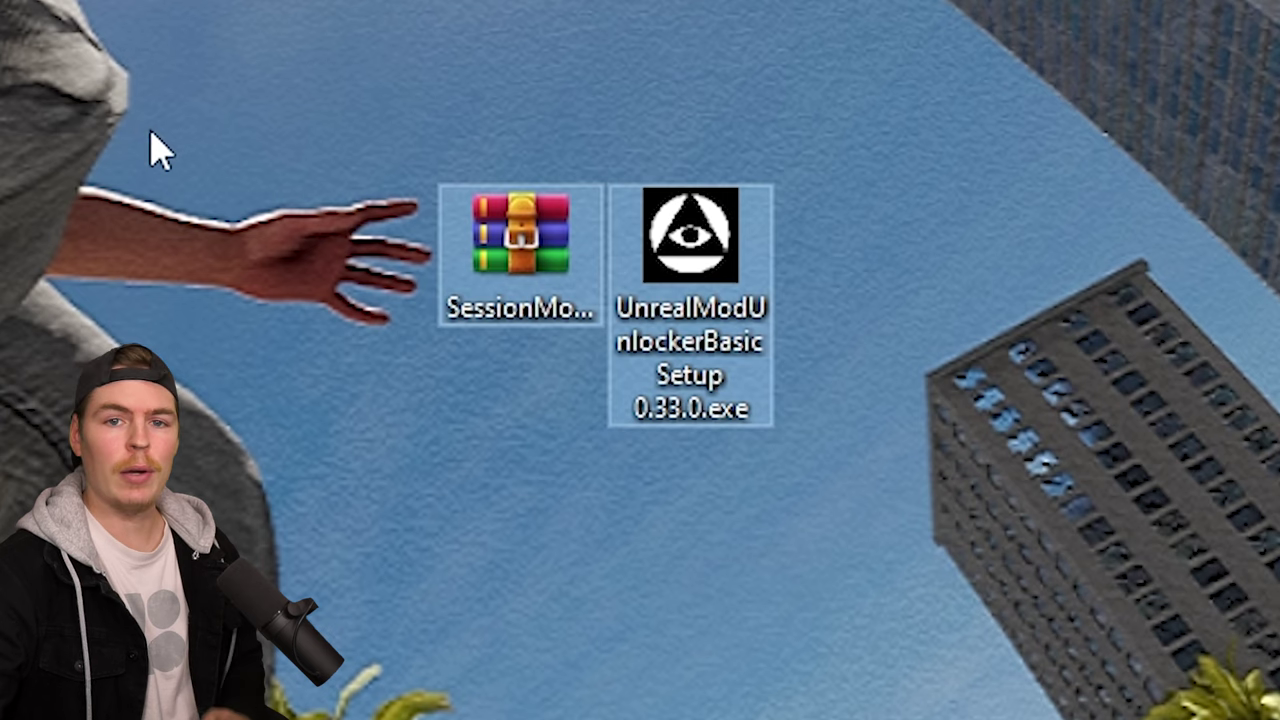
pyautogui.moveTo(150, 125); pyautogui.dragTo(866, 440)
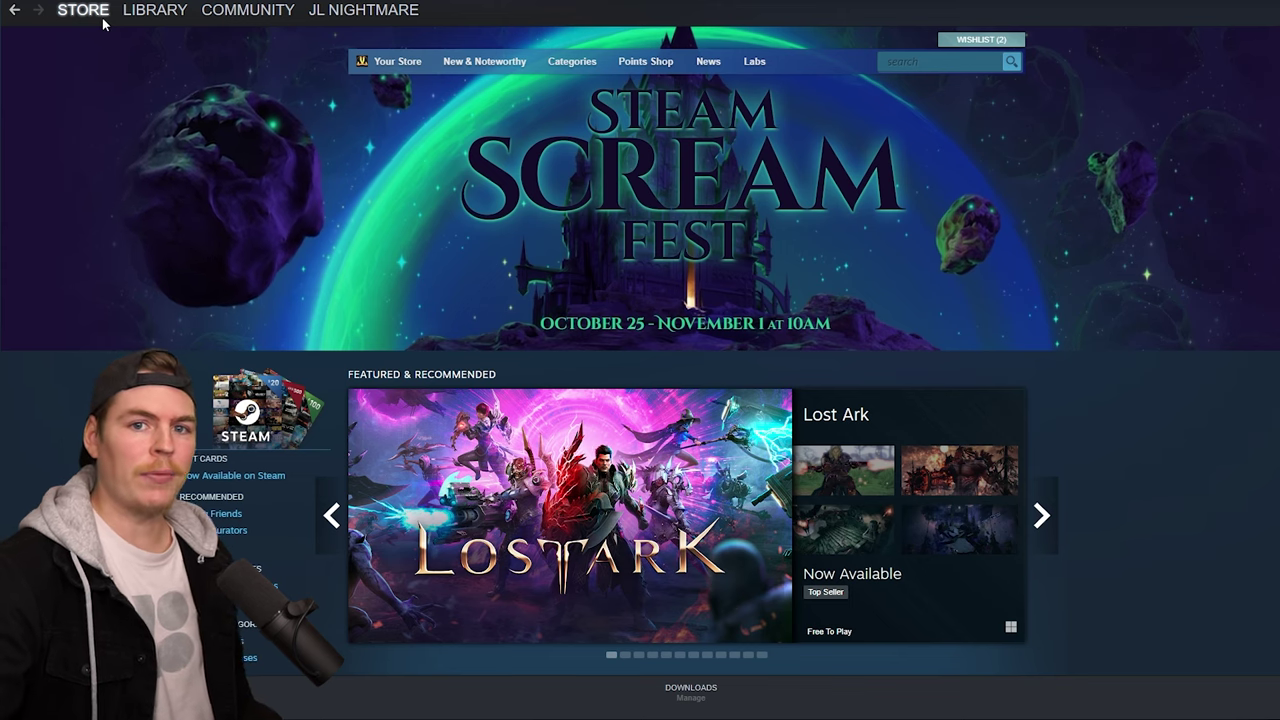
# Step: Browse to Session: Skate Sim's local install folder from its Steam Library properties
pyautogui.click(172, 14)
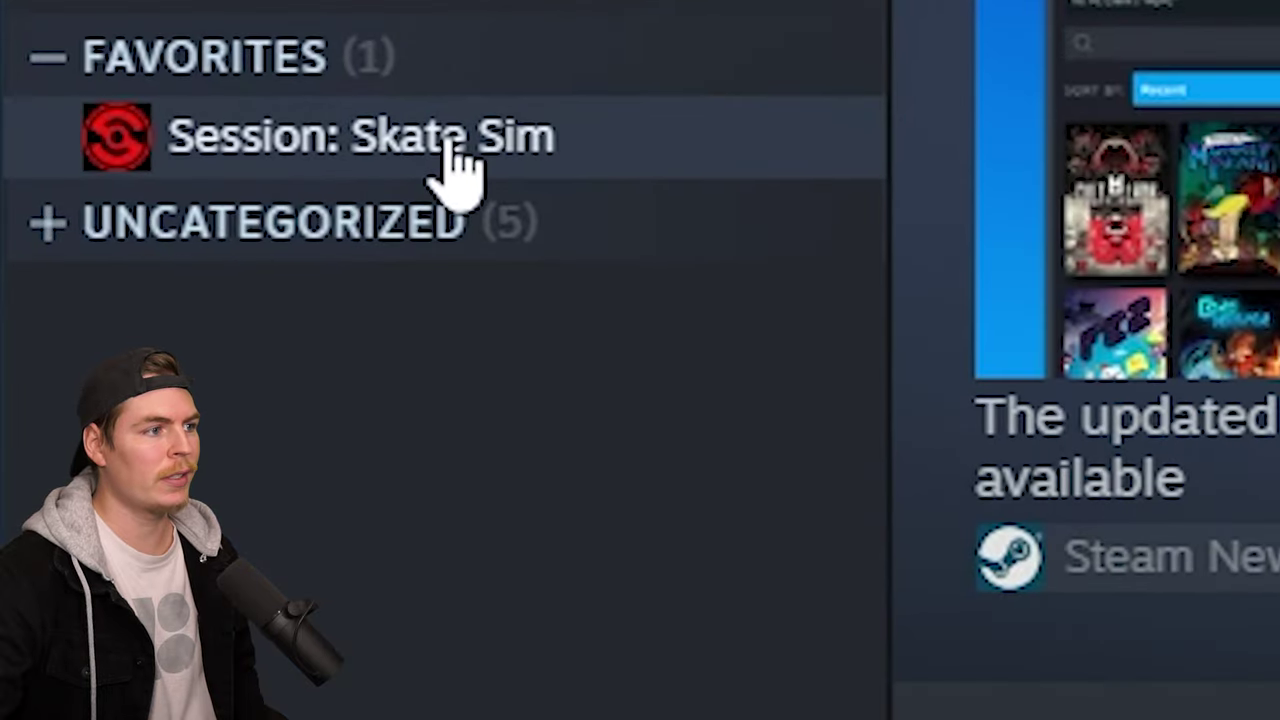
pyautogui.rightClick(448, 146)
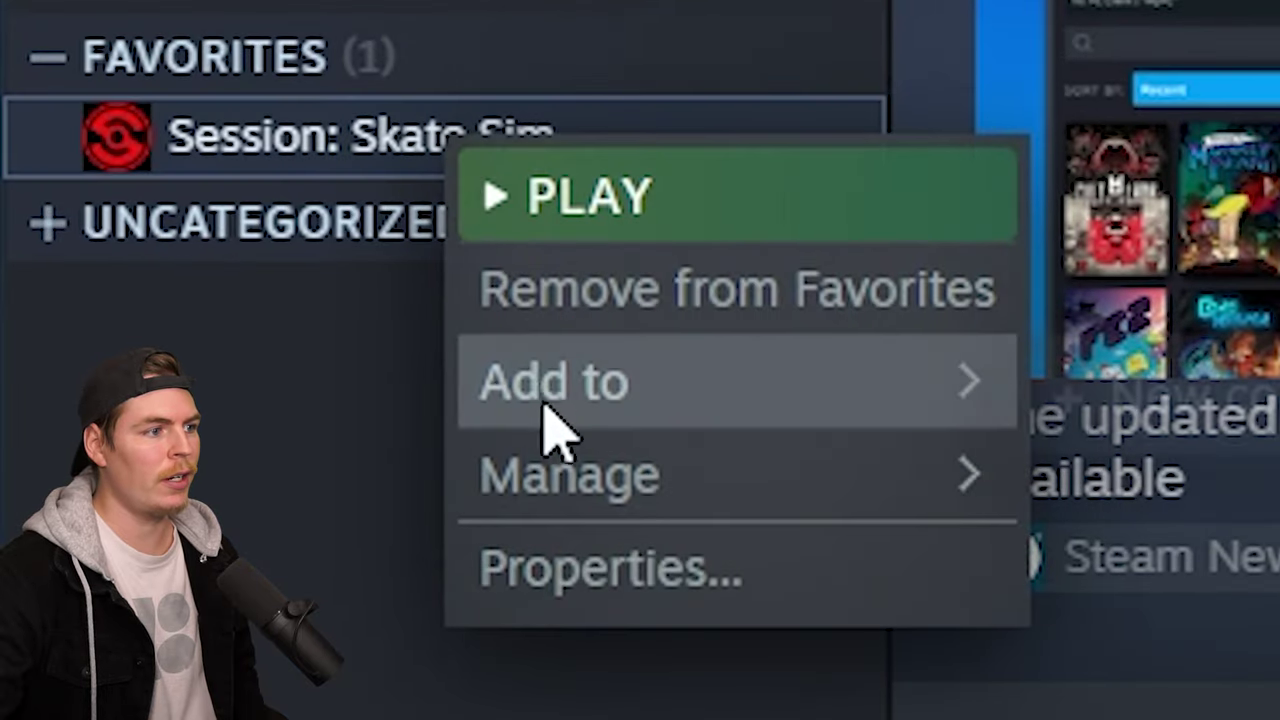
pyautogui.click(565, 615)
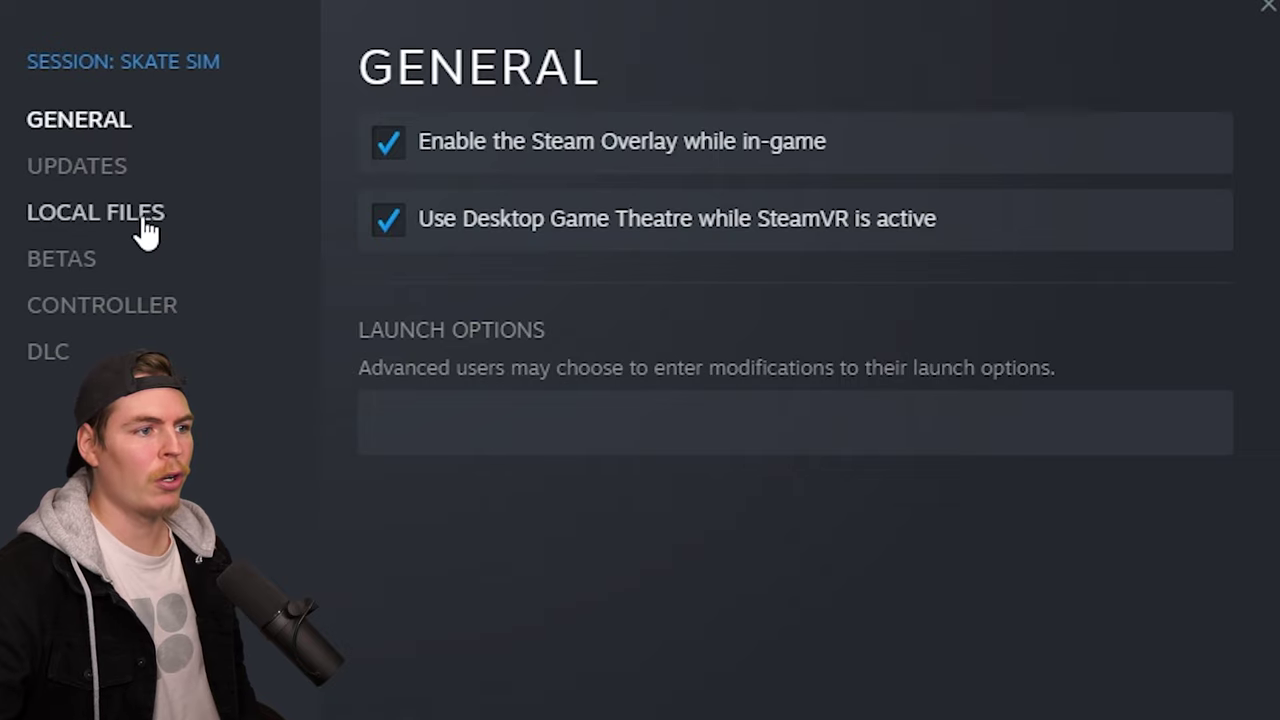
pyautogui.click(146, 230)
pyautogui.click(1066, 148)
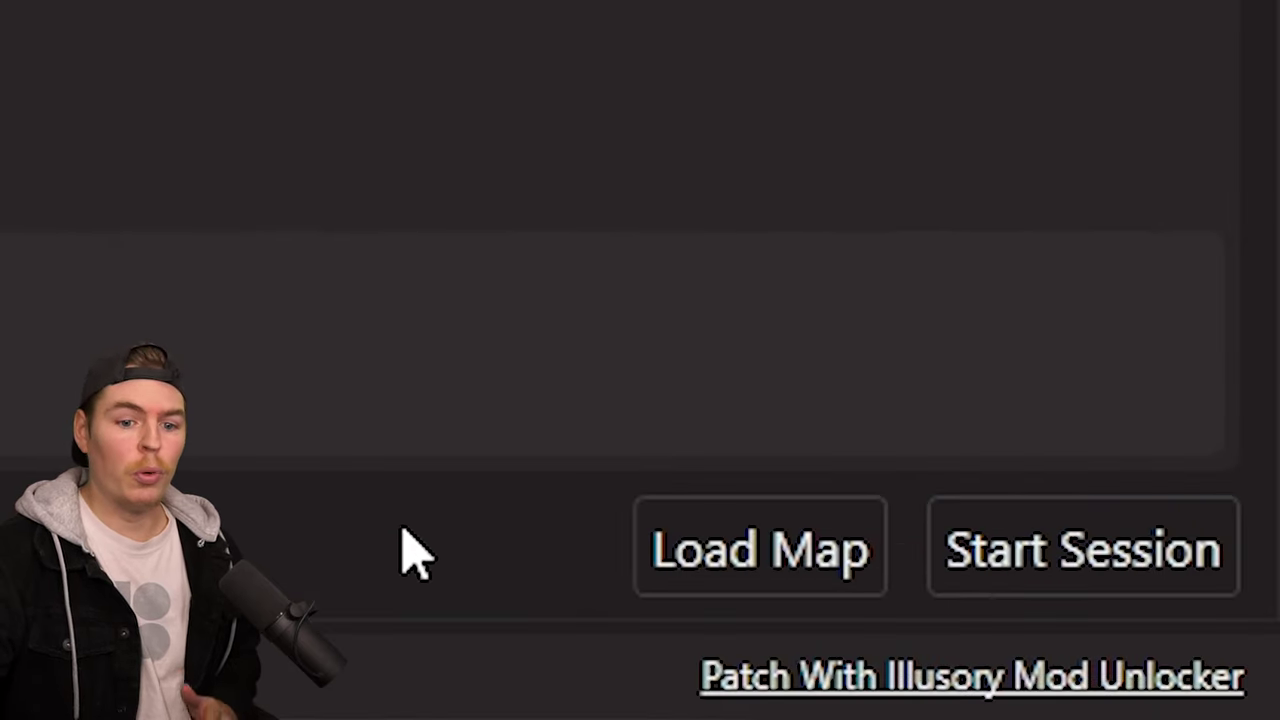
# Step: Show the Load Map list in Session Mod Manager
pyautogui.click(740, 557)
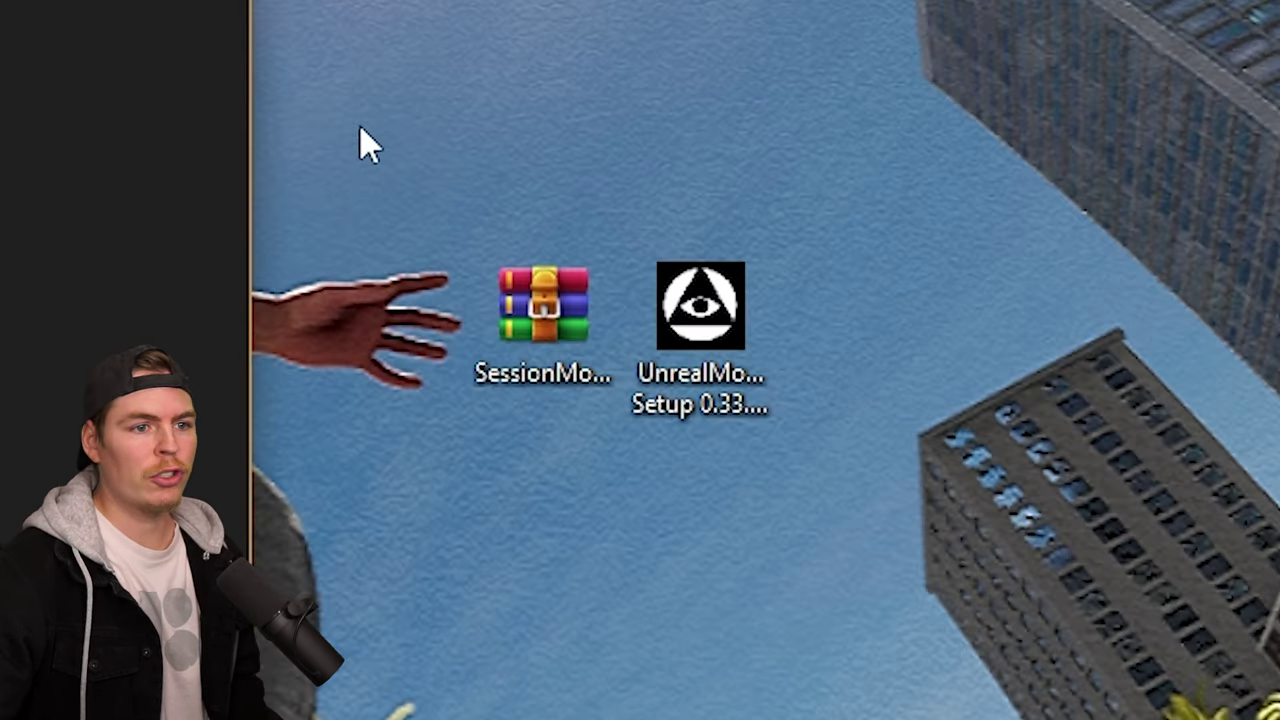
# Step: Move both downloads into the Session folder, extract the mod manager zip there, and launch the unlocker installer
pyautogui.moveTo(729, 135); pyautogui.dragTo(880, 270)
pyautogui.moveTo(565, 345); pyautogui.dragTo(586, 349)
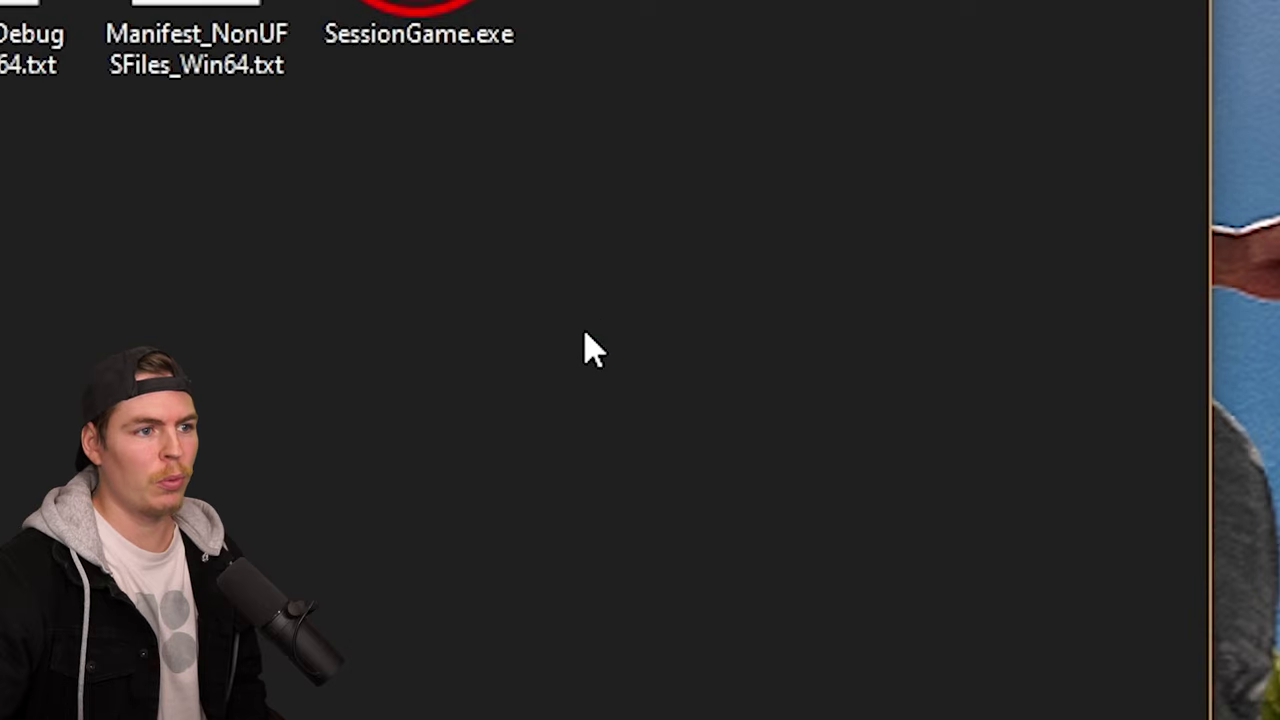
pyautogui.click(530, 402)
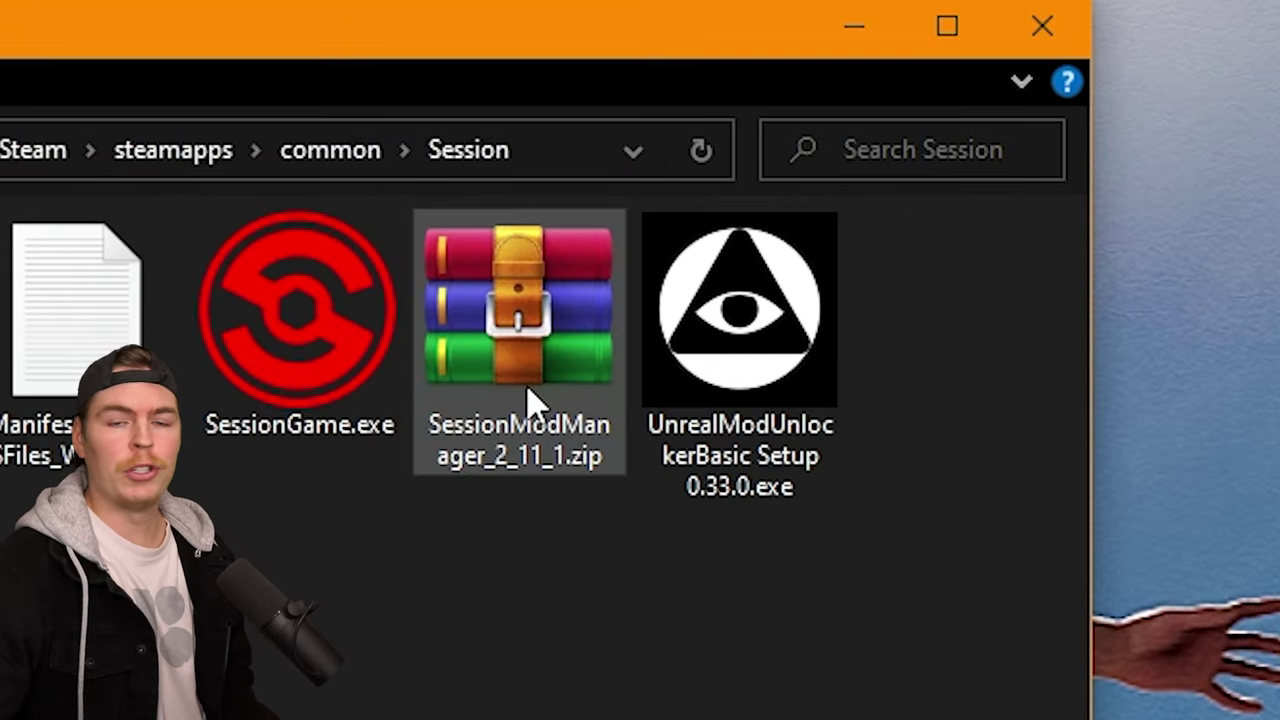
pyautogui.rightClick(530, 400)
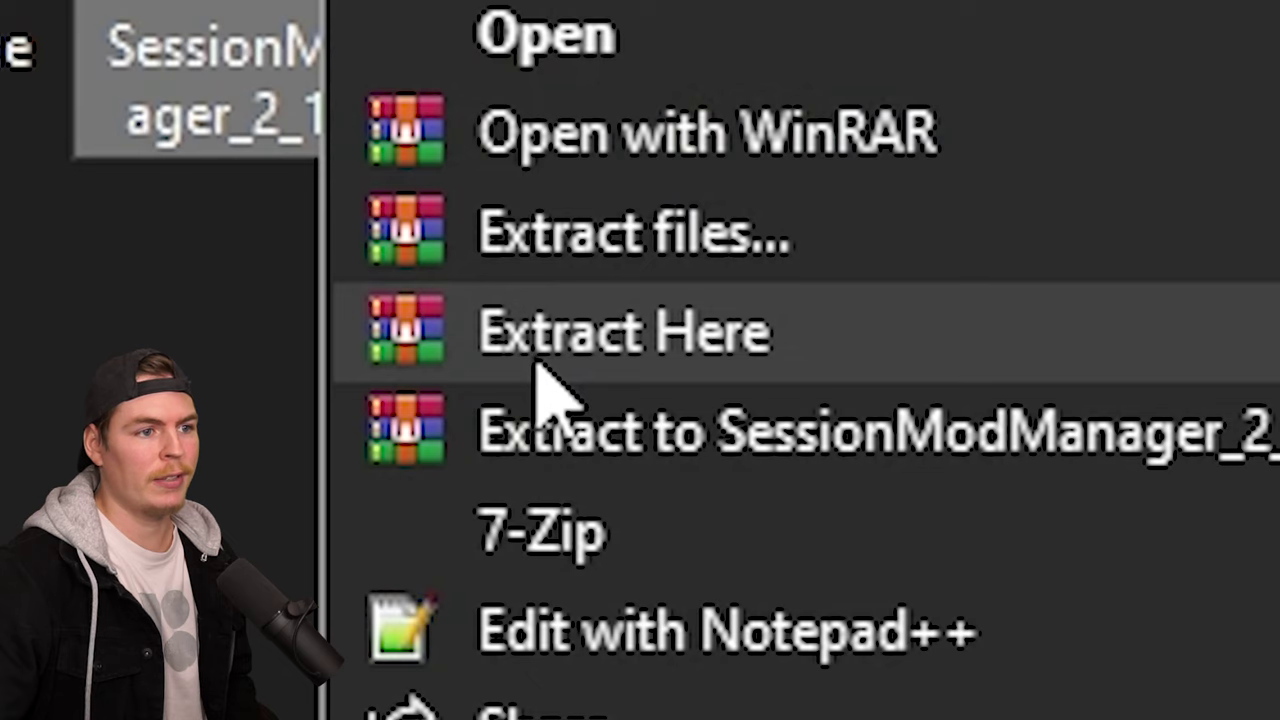
pyautogui.click(536, 366)
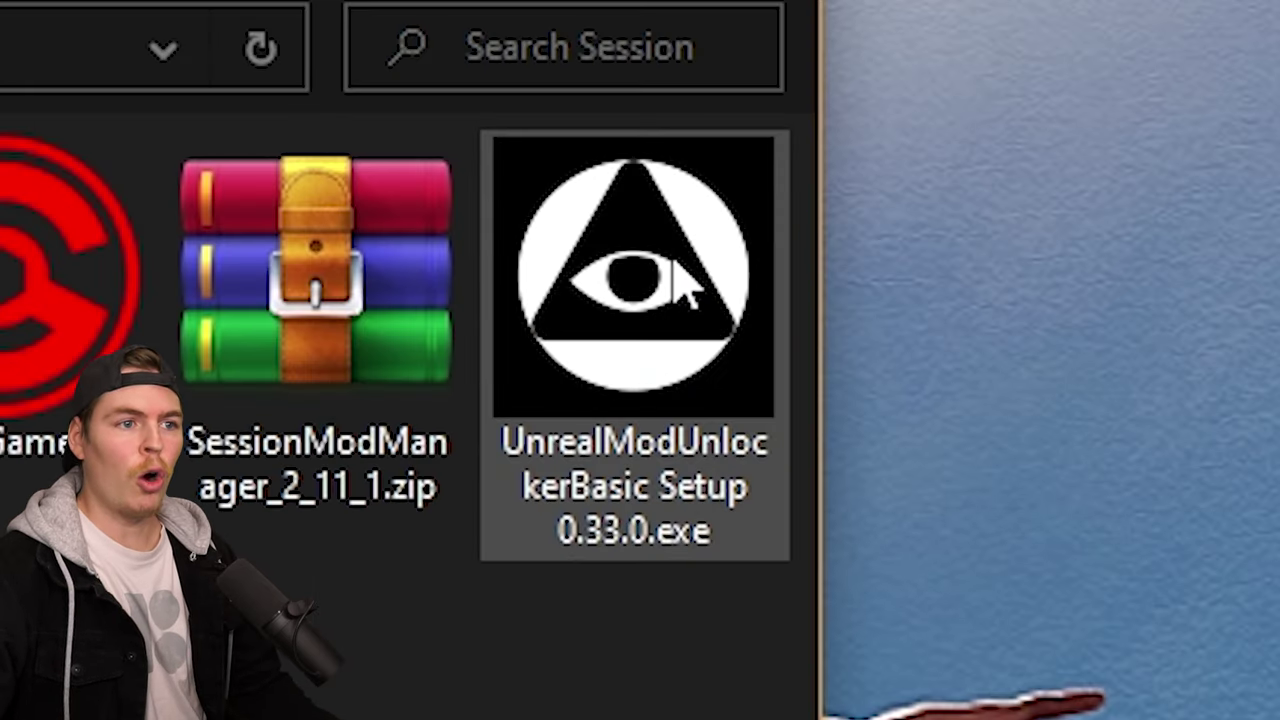
pyautogui.doubleClick(676, 266)
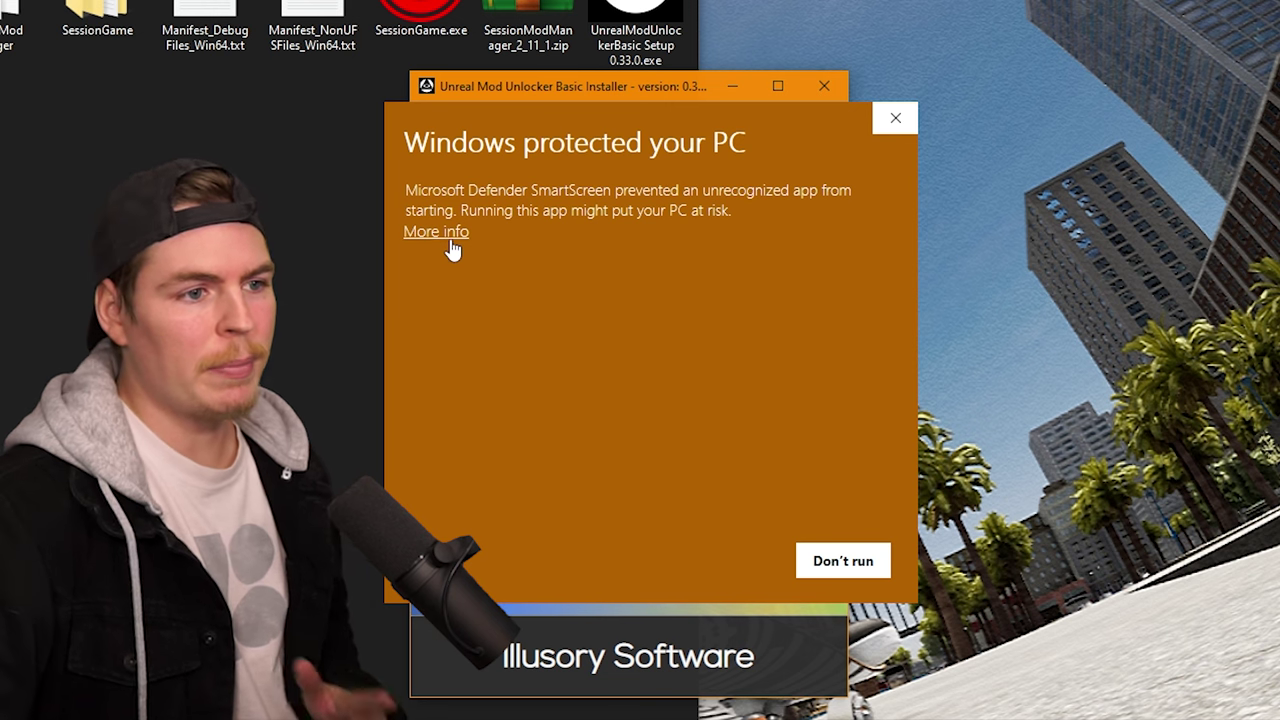
# Step: Run the unlocker installer past SmartScreen and copy the SessionGame\Binaries\Win64 folder path
pyautogui.click(447, 234)
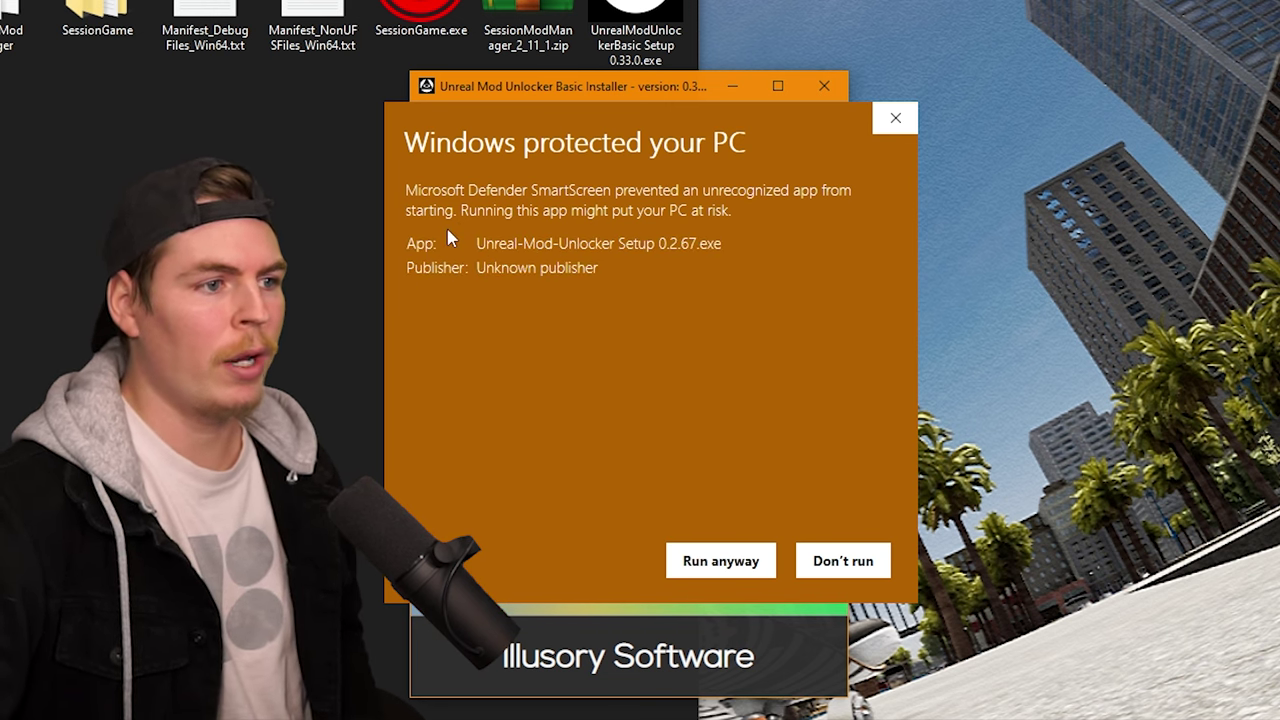
pyautogui.click(729, 569)
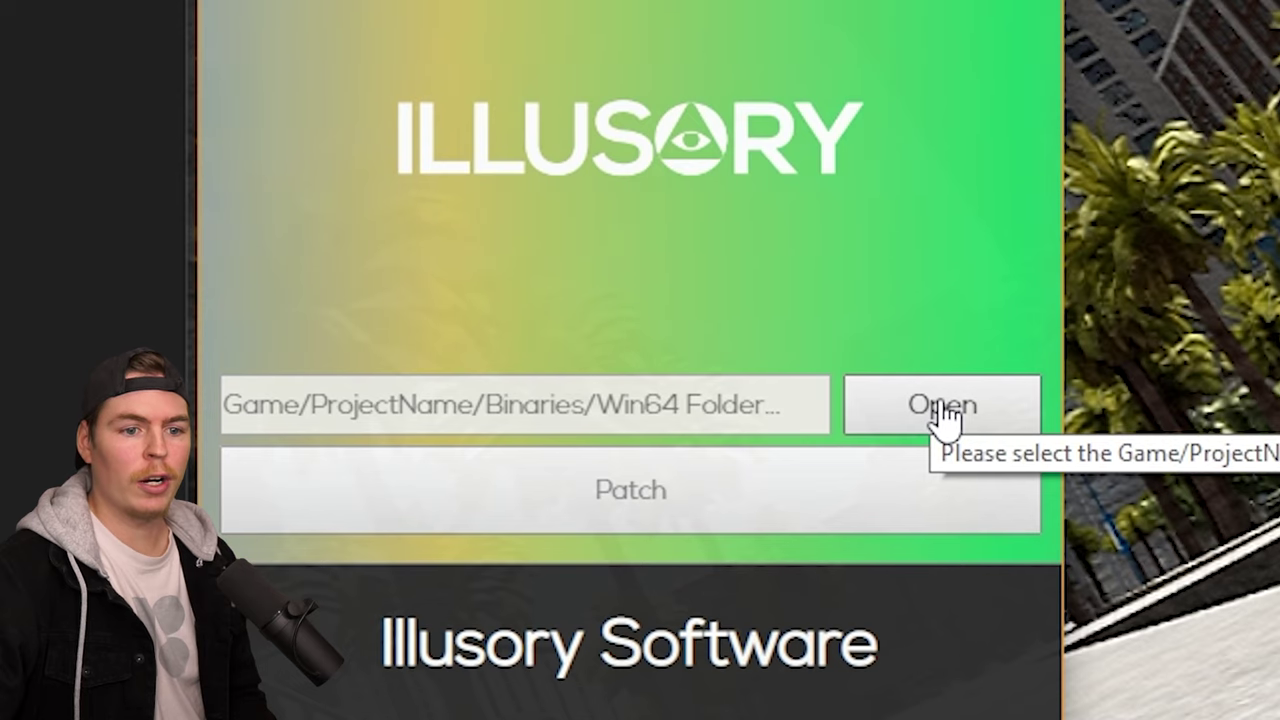
pyautogui.click(942, 410)
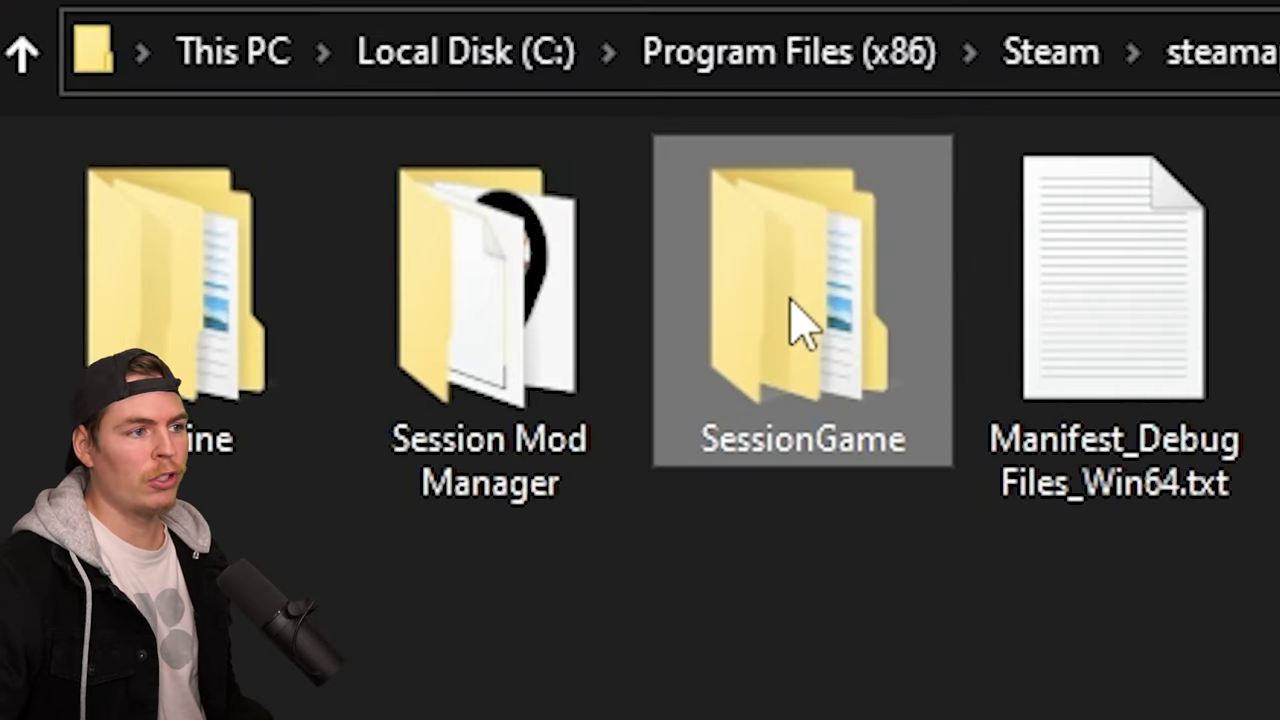
pyautogui.doubleClick(391, 259)
pyautogui.click(185, 312)
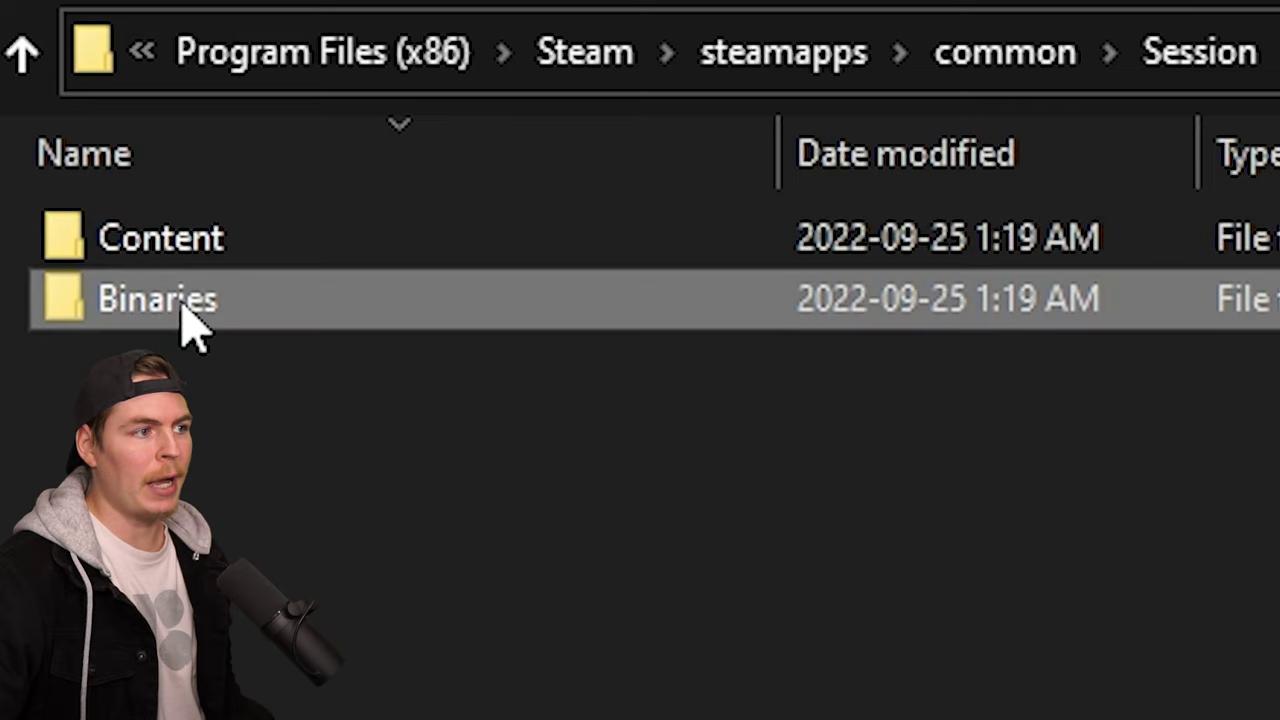
pyautogui.doubleClick(185, 312)
pyautogui.doubleClick(180, 243)
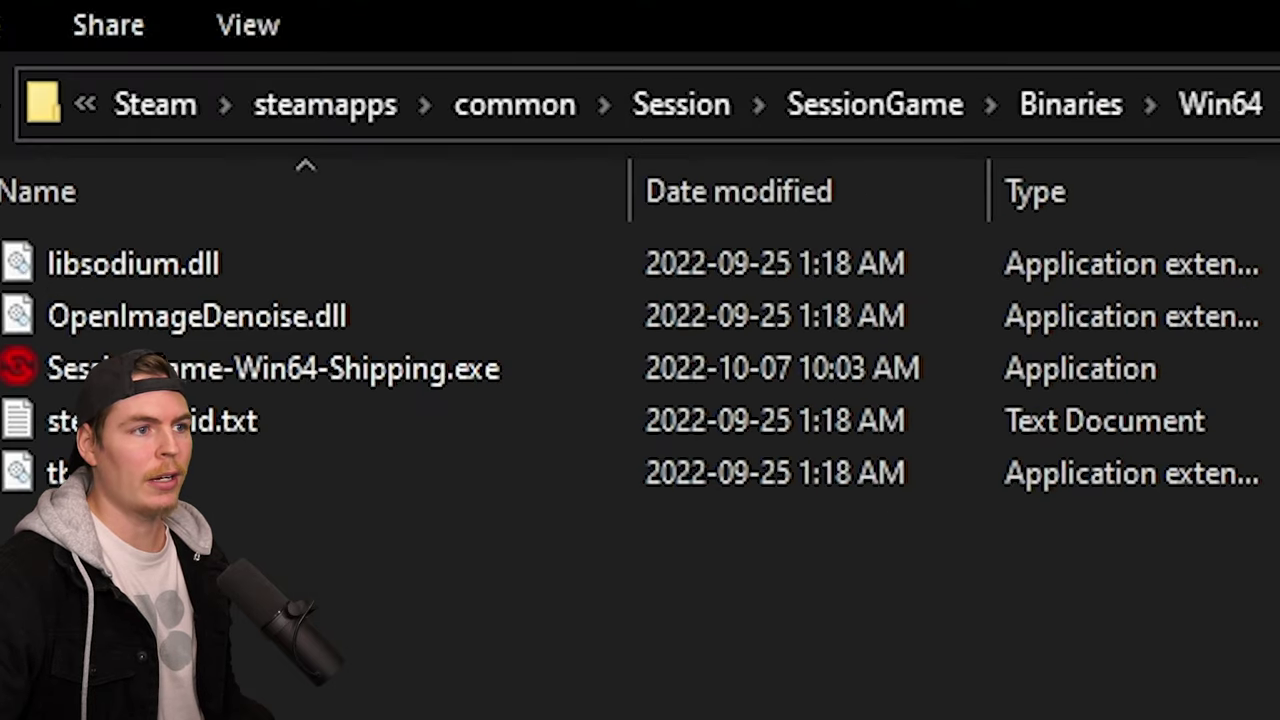
pyautogui.click(1210, 52)
pyautogui.rightClick(458, 106)
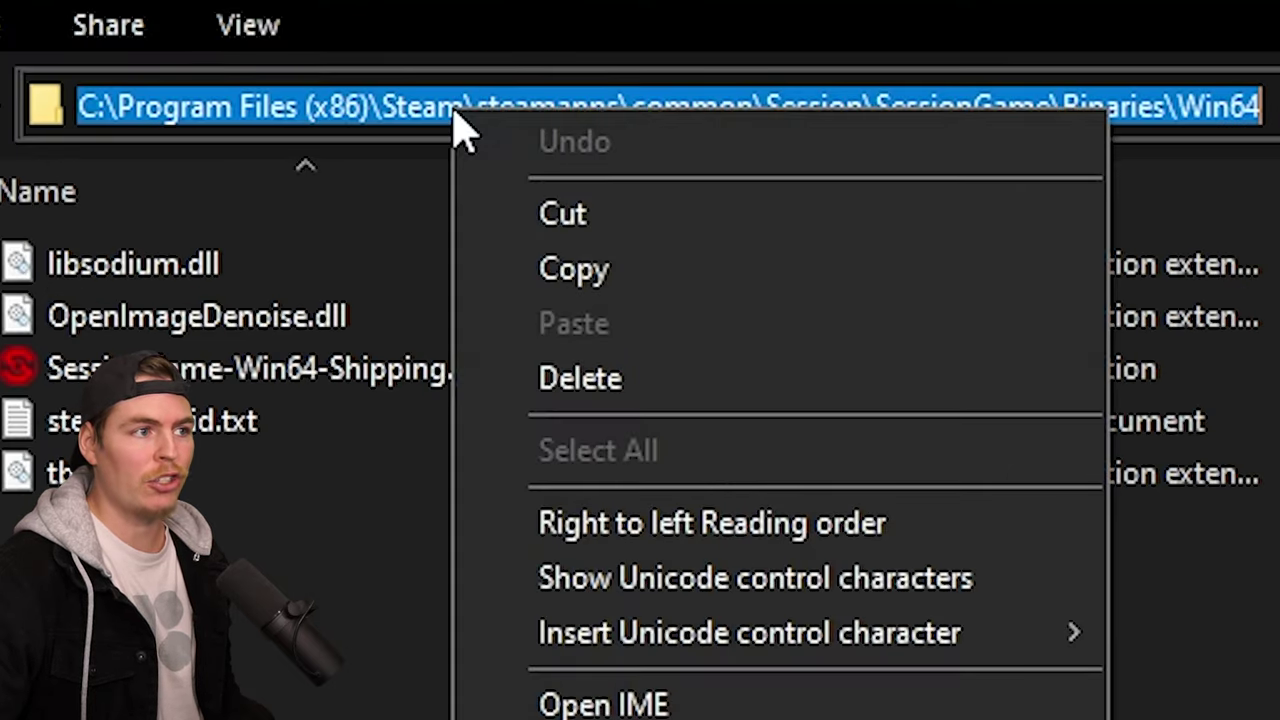
pyautogui.click(557, 270)
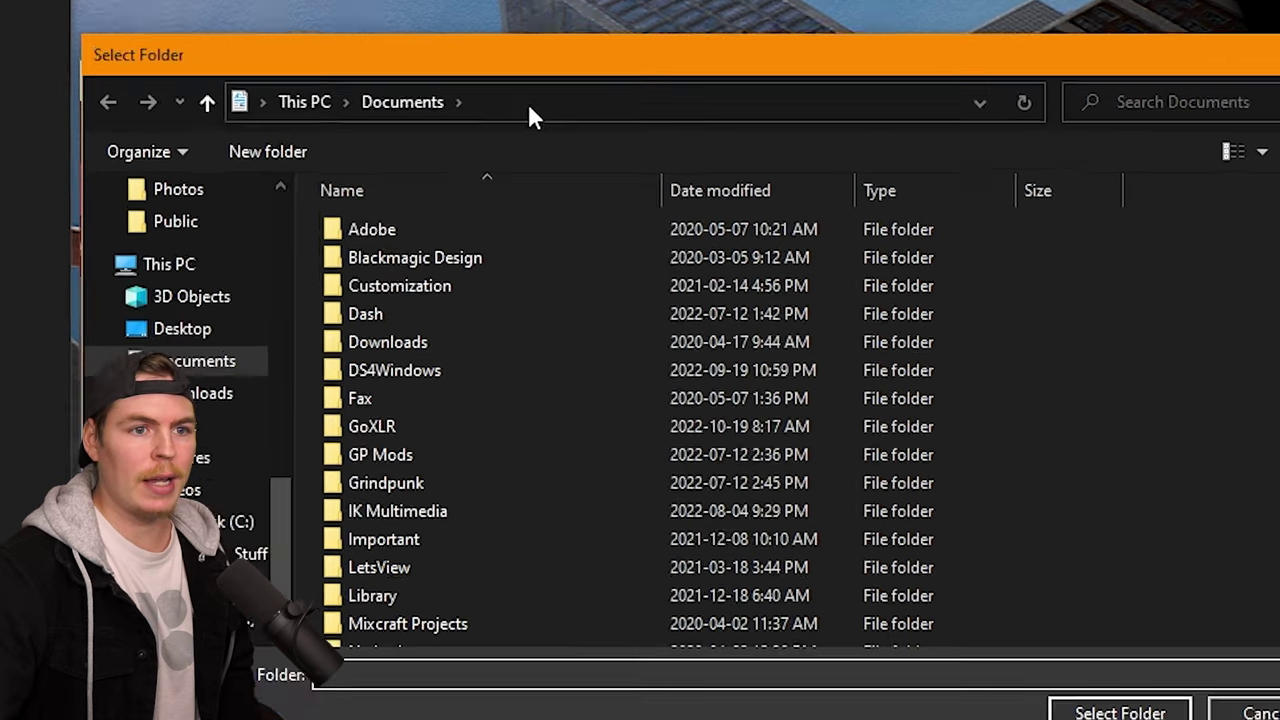
# Step: Select the pasted Win64 folder and patch Session with the mod unlocker
pyautogui.click(525, 102)
pyautogui.hotkey('ctrl', 'v')
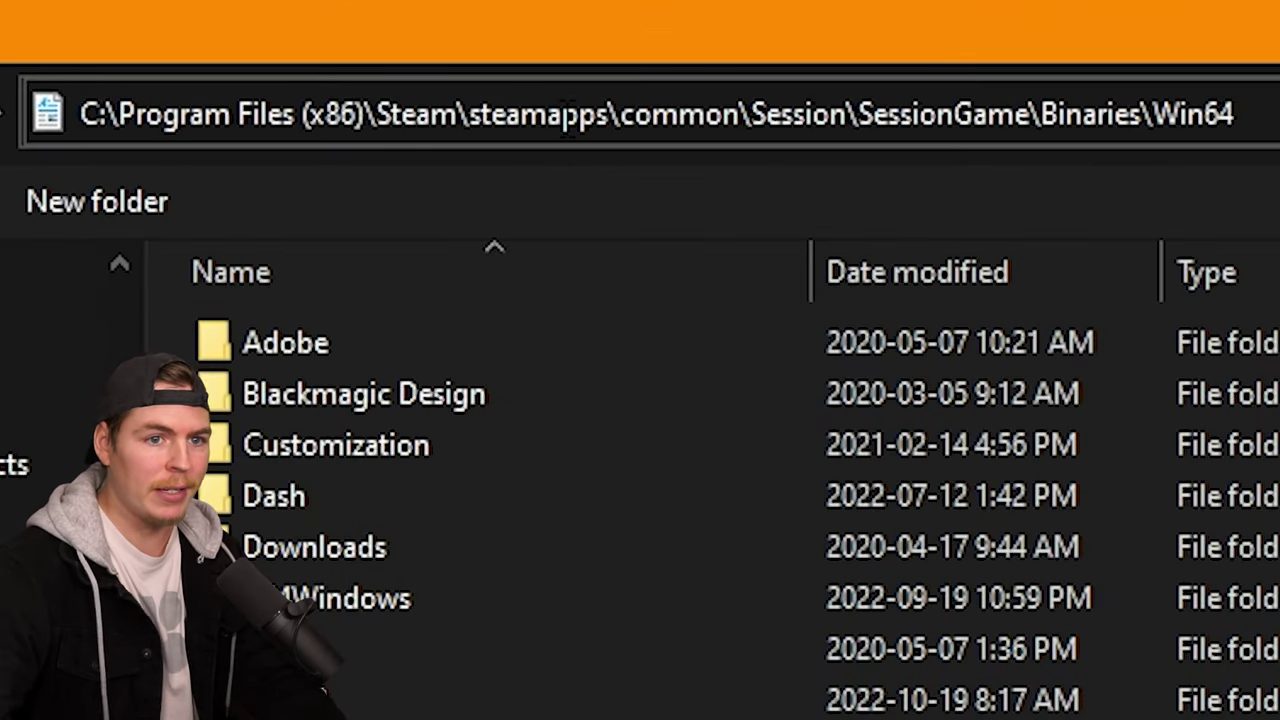
pyautogui.press('Return')
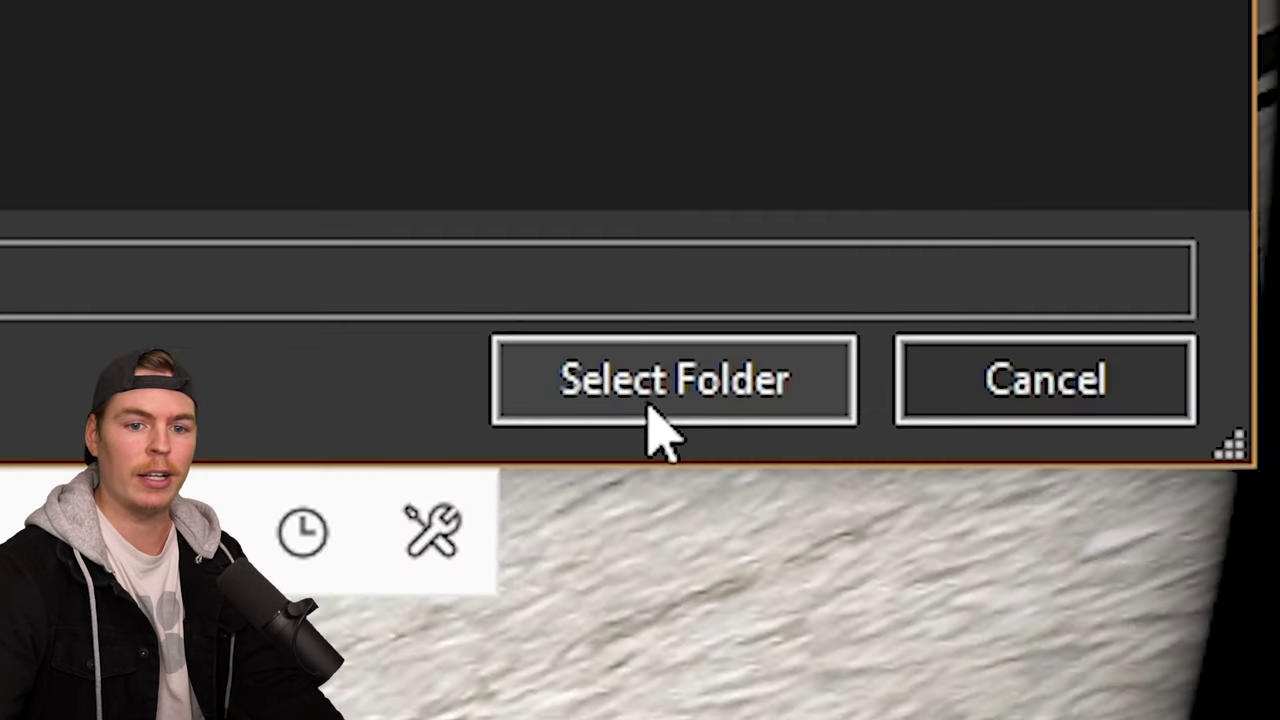
pyautogui.click(1055, 664)
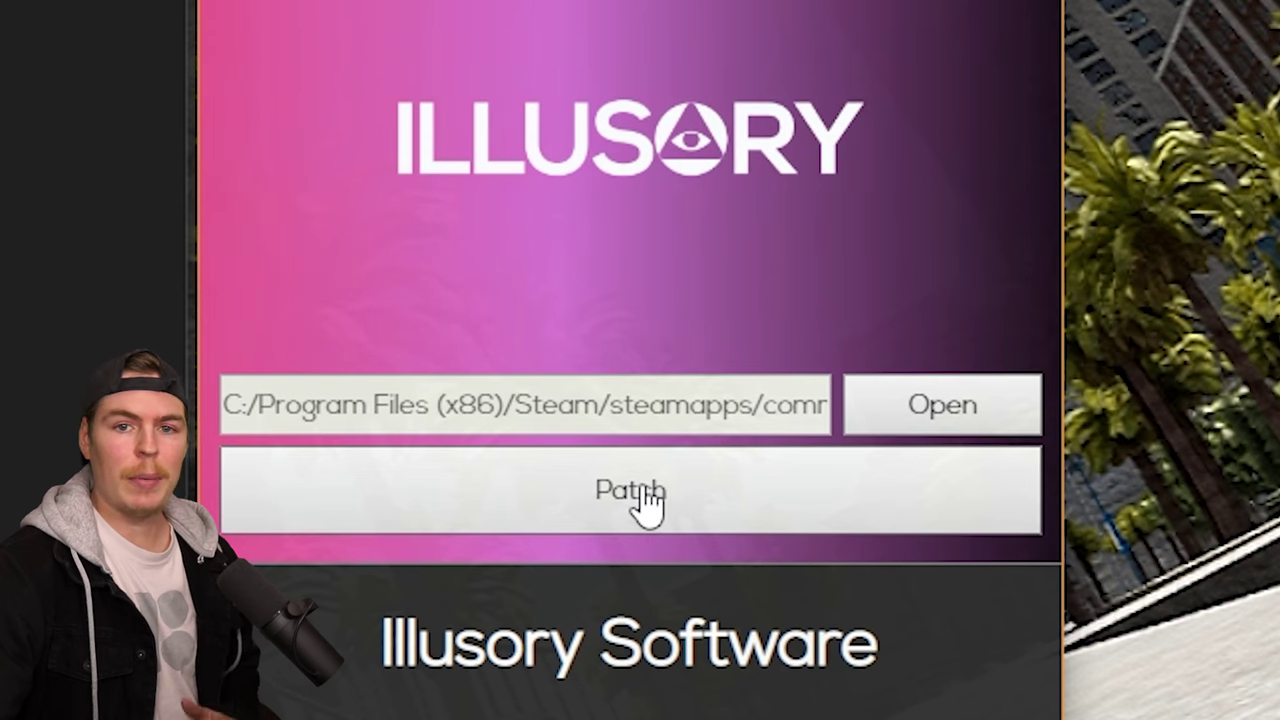
pyautogui.click(640, 490)
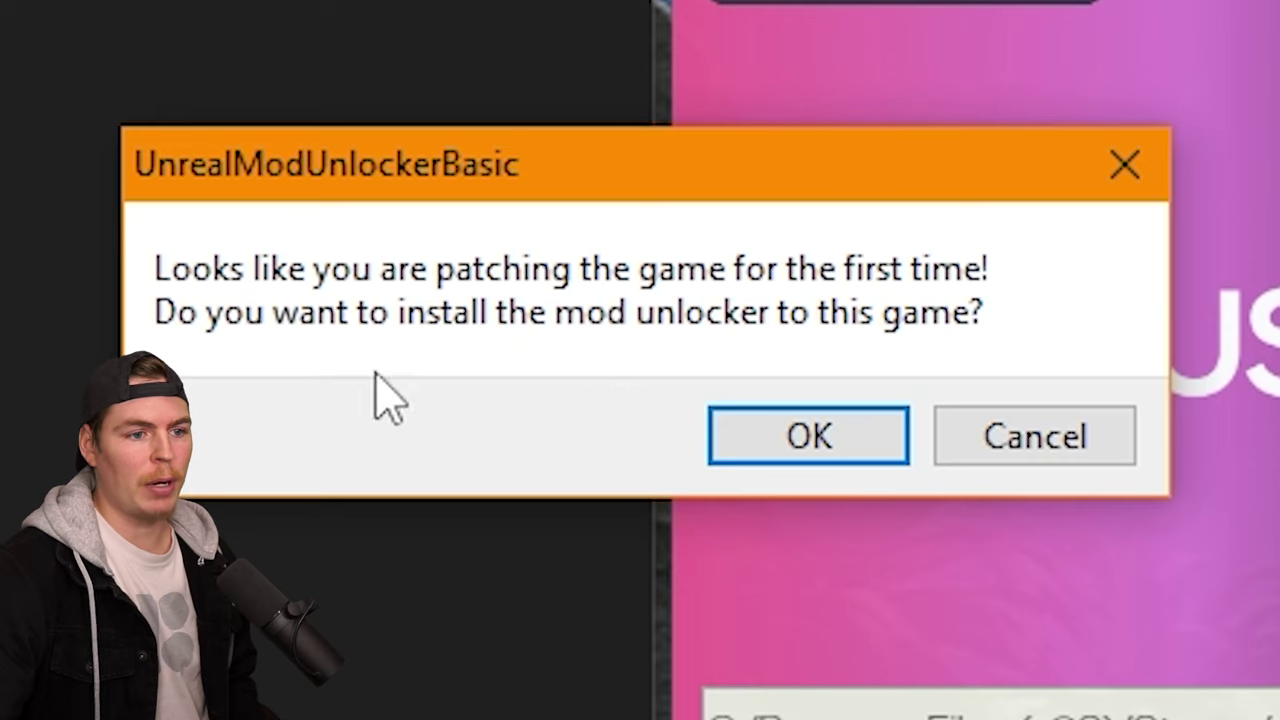
pyautogui.click(810, 440)
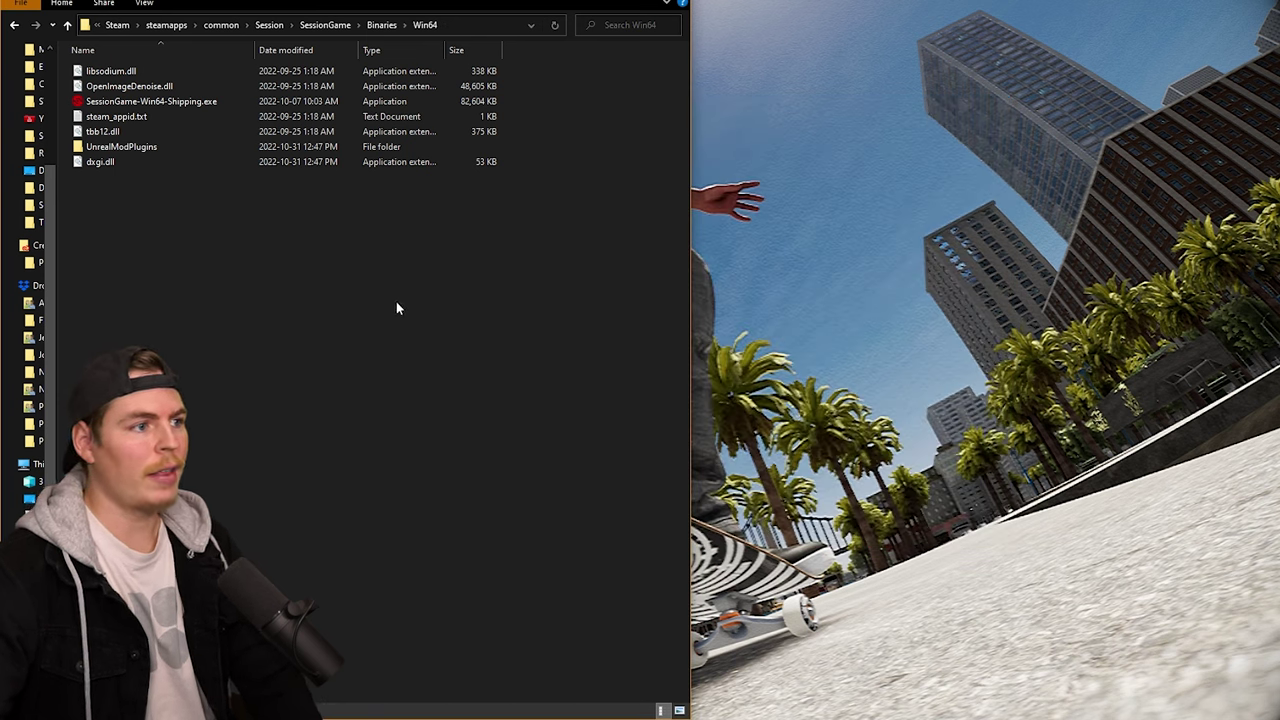
# Step: Go up to the main Session game folder with Alt+Up
pyautogui.hotkey('alt', 'Up')
pyautogui.hotkey('alt', 'Up')
pyautogui.hotkey('alt', 'Up')
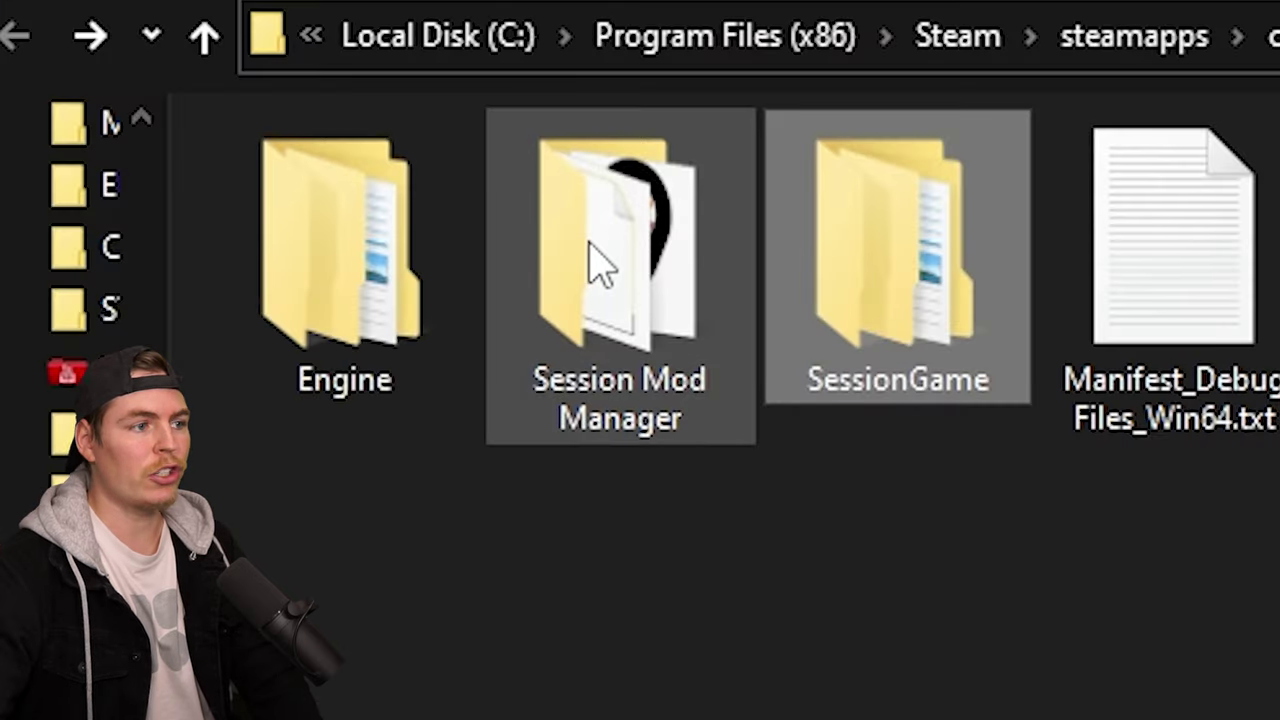
# Step: Launch Session Mod Manager from its extracted folder
pyautogui.doubleClick(600, 268)
pyautogui.scroll(-3, 586, 211)
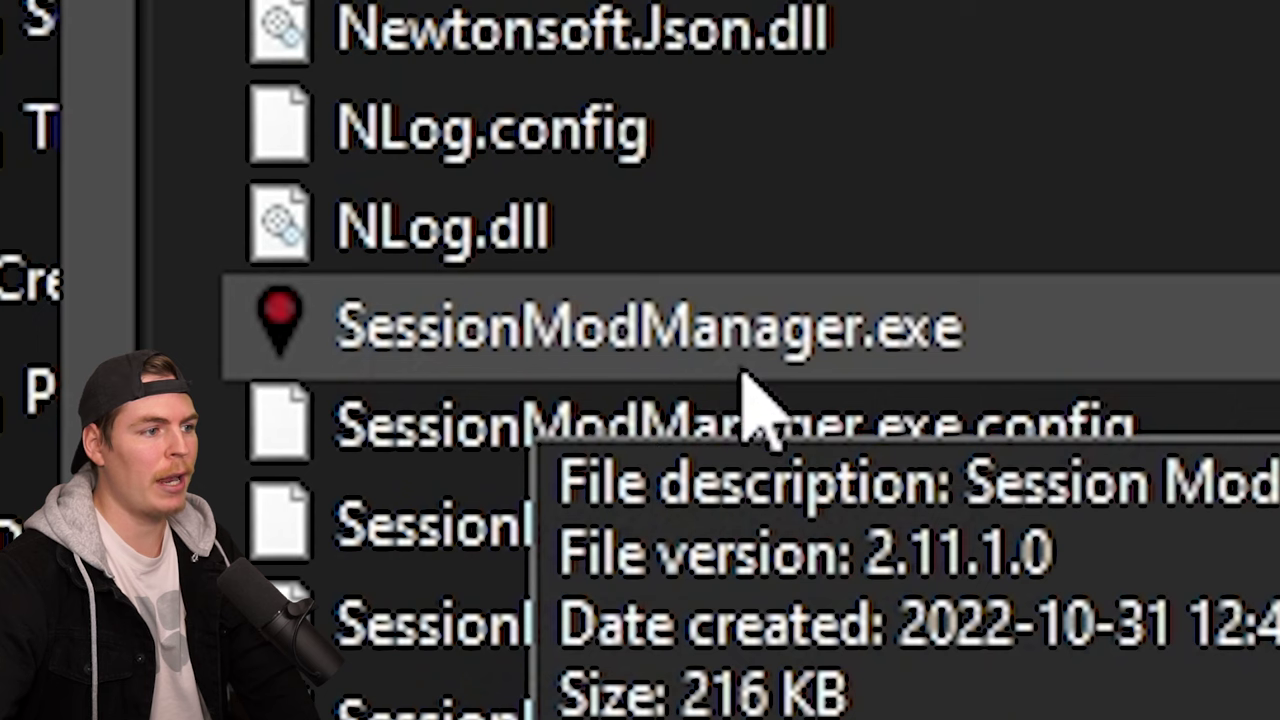
pyautogui.doubleClick(917, 362)
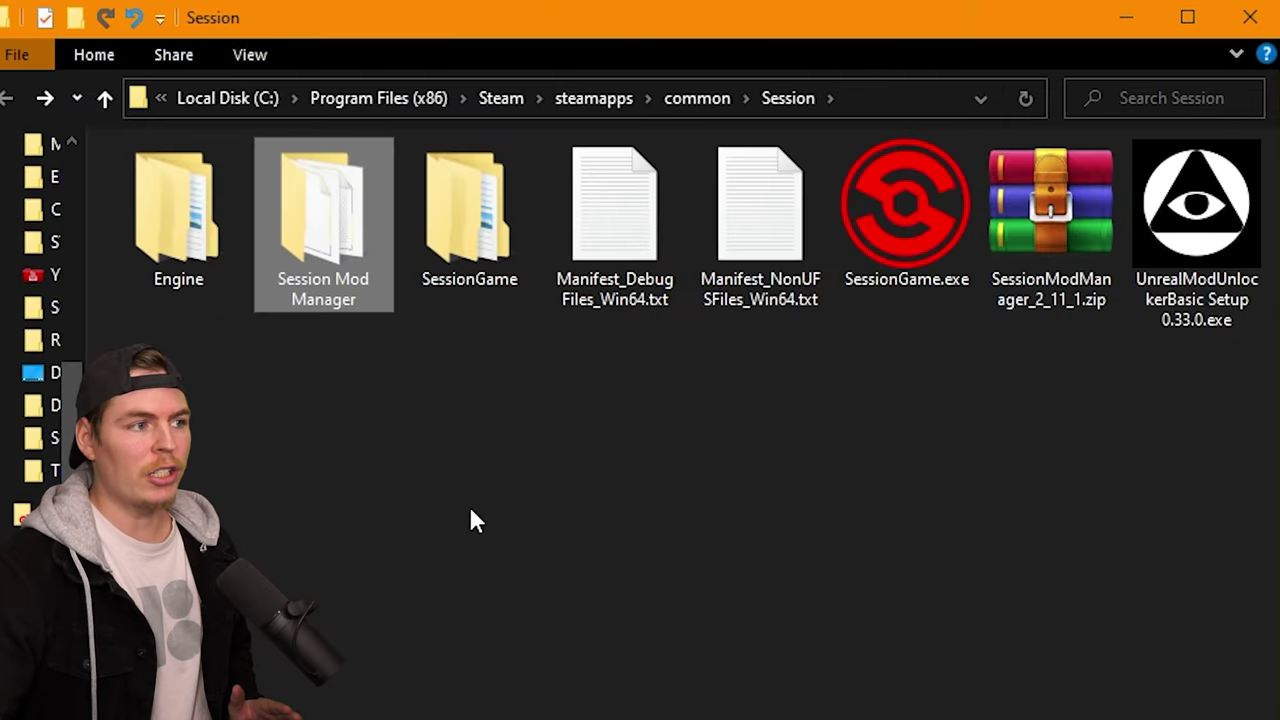
# Step: Copy the Session folder path from Explorer and paste it as the mod manager's game path
pyautogui.click(615, 350)
pyautogui.click(866, 100)
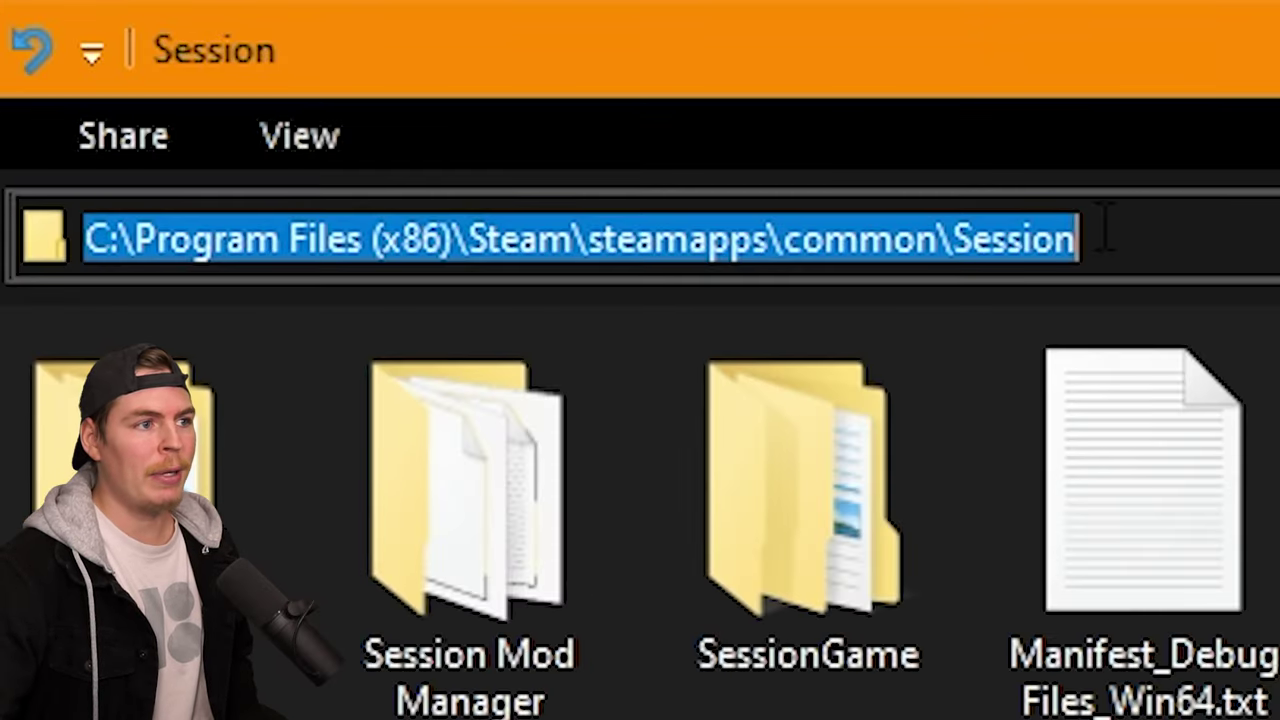
pyautogui.rightClick(948, 240)
pyautogui.click(1057, 471)
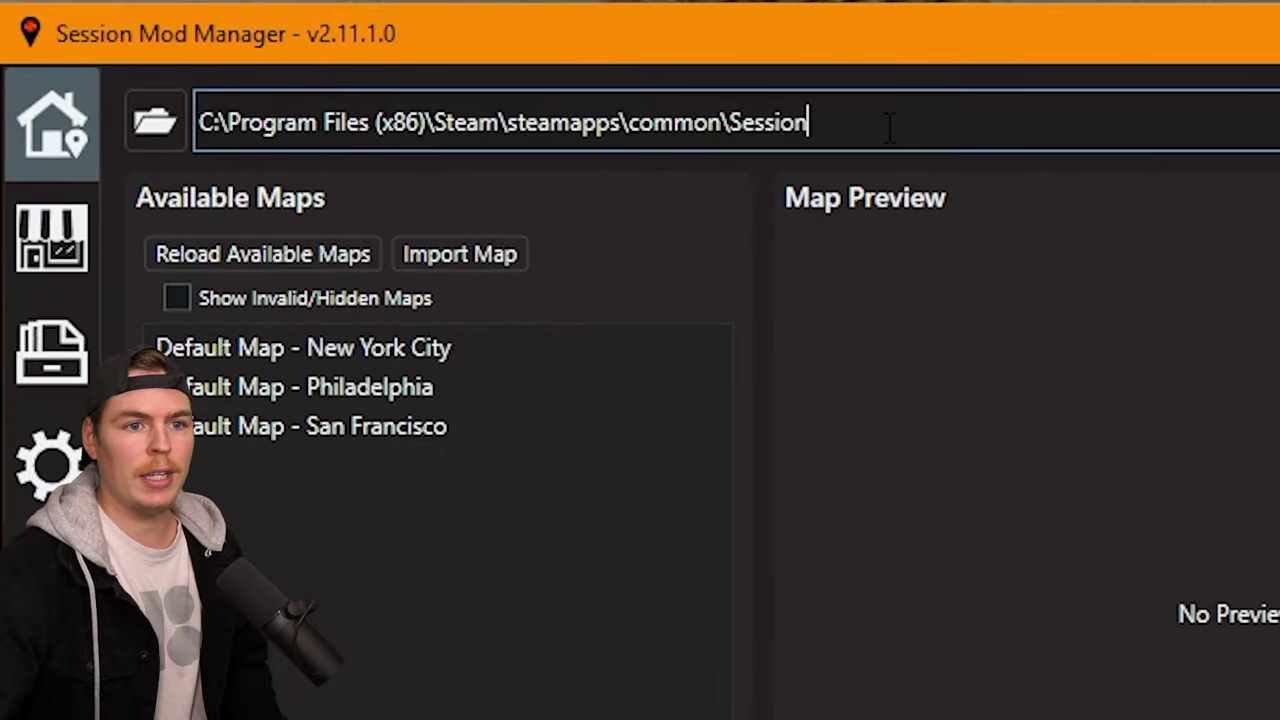
pyautogui.moveTo(888, 123); pyautogui.dragTo(62, 150)
pyautogui.hotkey('ctrl', 'v')
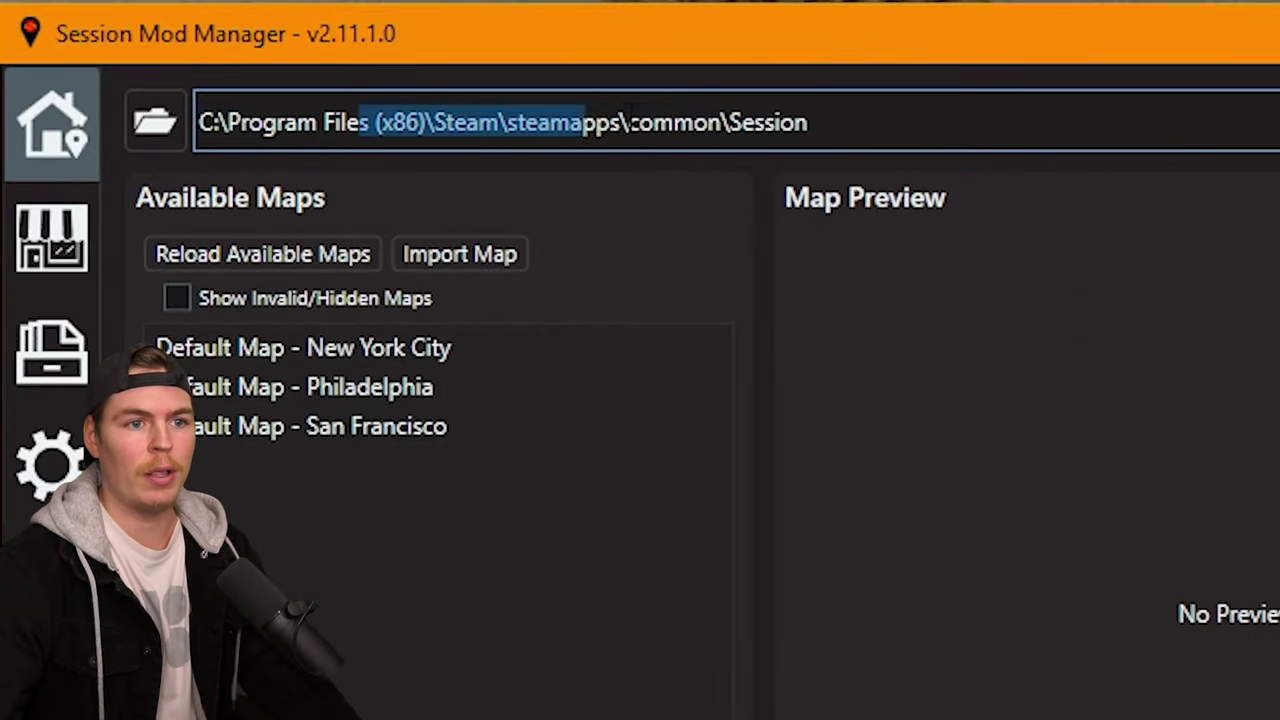
# Step: Check the default maps on the Home page, then browse community maps online
pyautogui.click(149, 34)
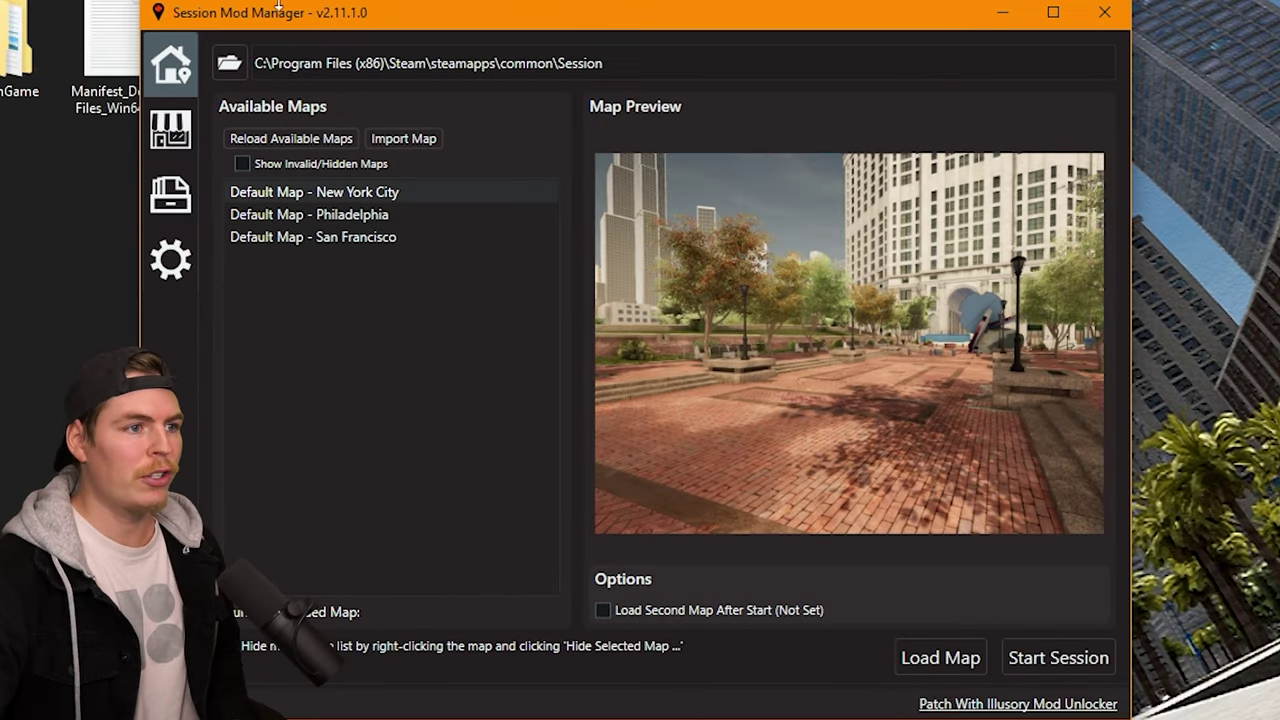
pyautogui.click(182, 143)
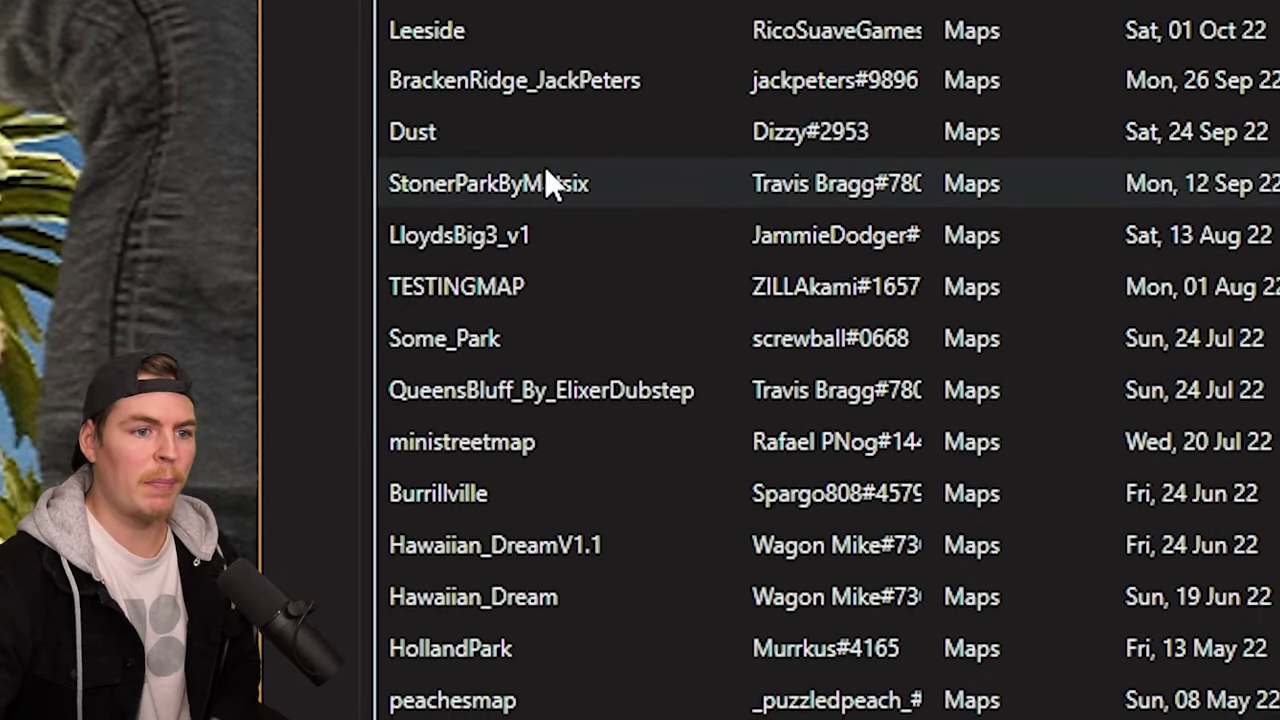
# Step: Install the EasyDayHigh and LACourthouse maps and return to the Available Maps list
pyautogui.scroll(-5, 614, 186)
pyautogui.scroll(-2, 605, 167)
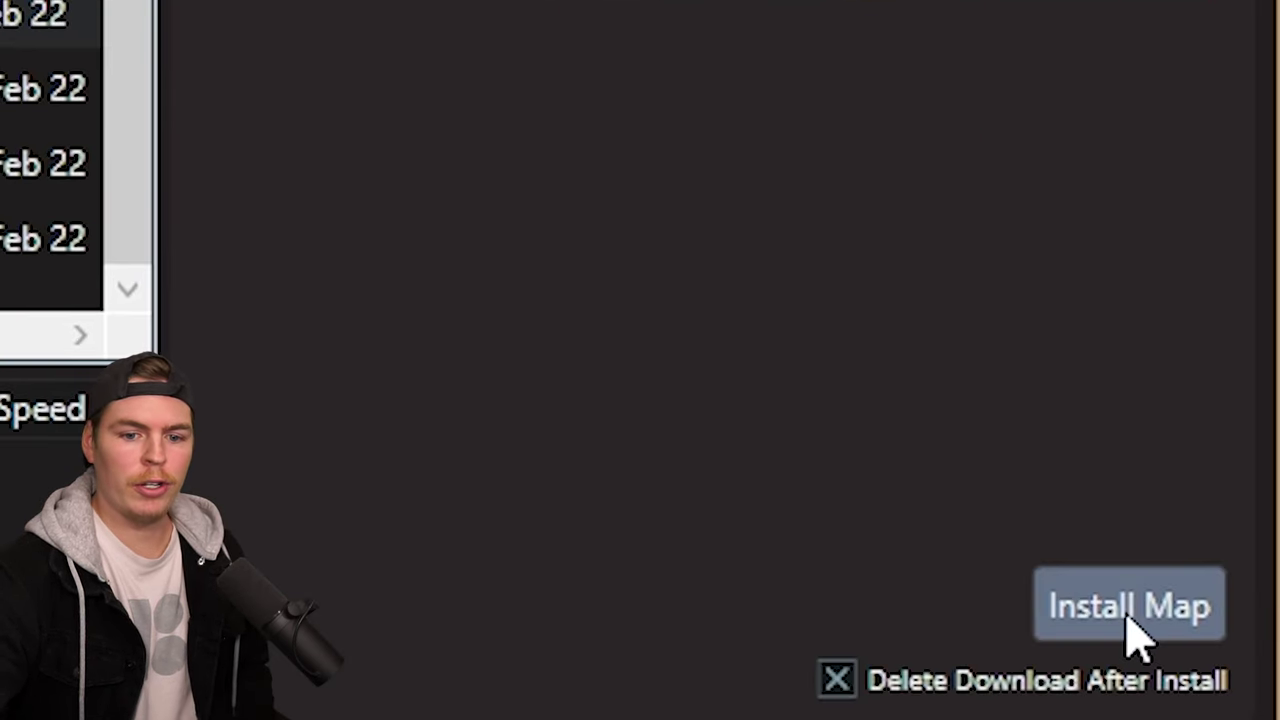
pyautogui.click(1128, 617)
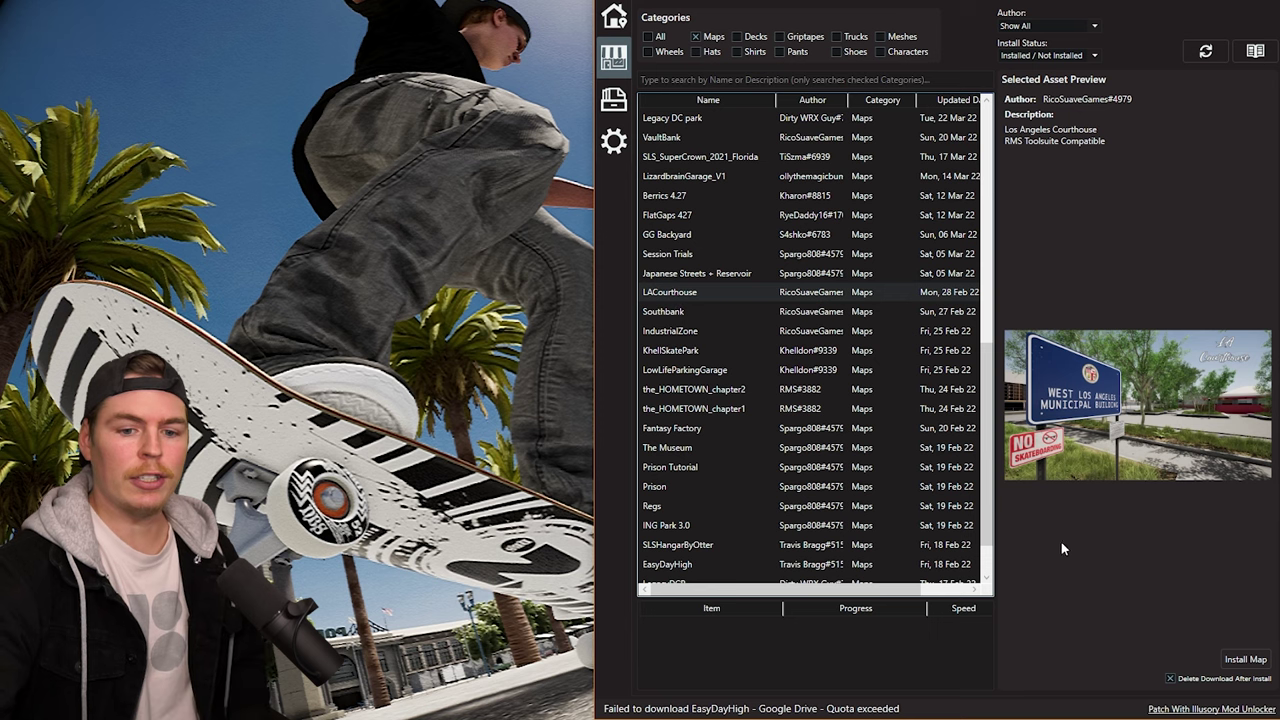
pyautogui.click(1254, 662)
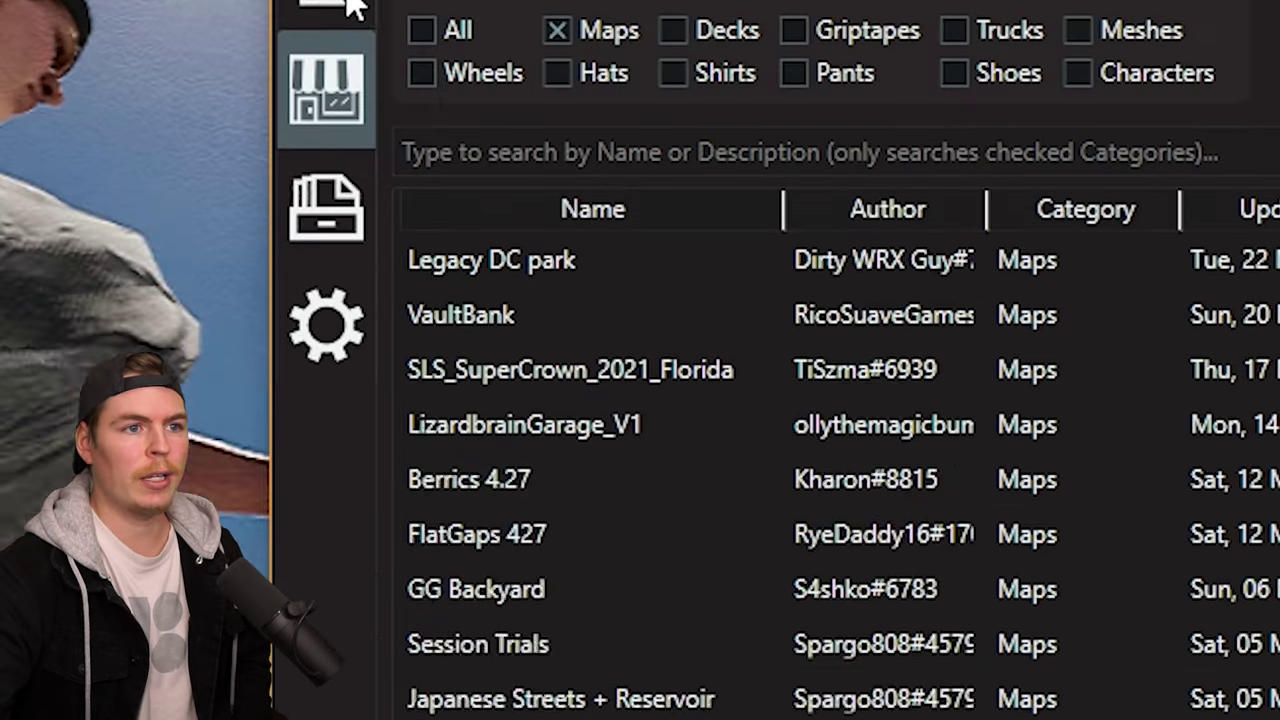
pyautogui.click(345, 135)
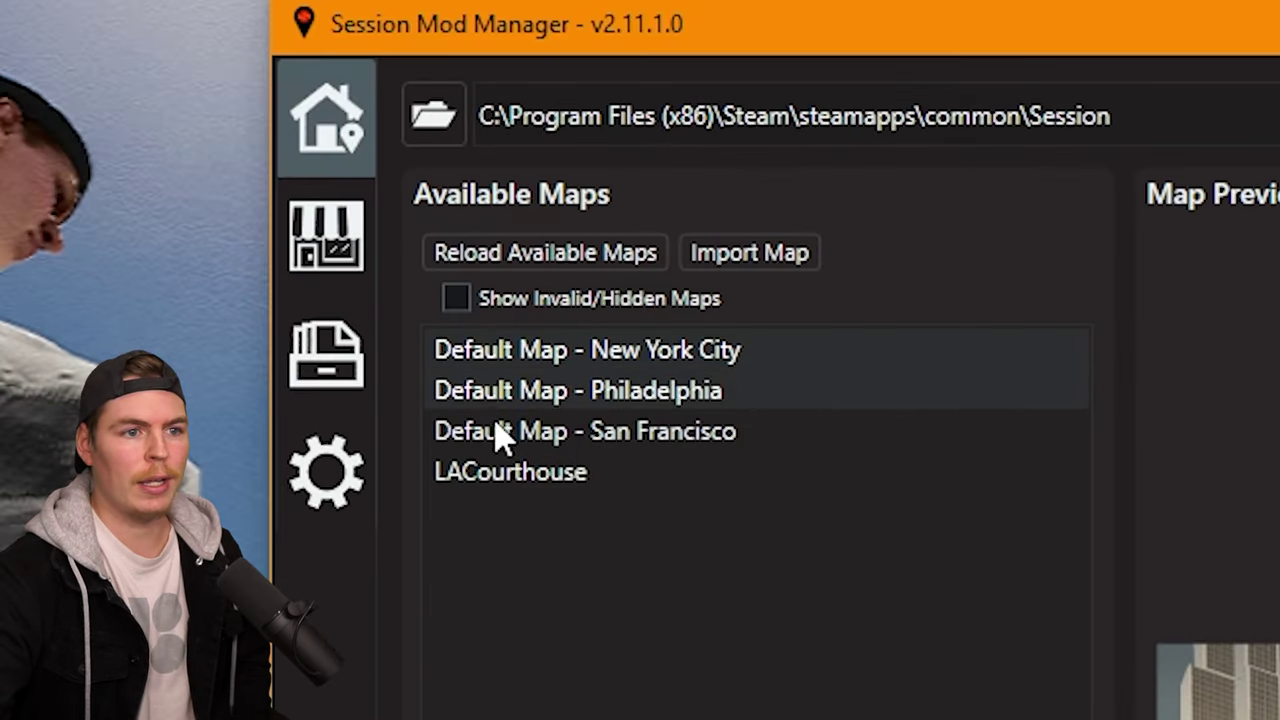
# Step: Load the LACourthouse map and start a session to launch Session: Skate Sim
pyautogui.click(510, 480)
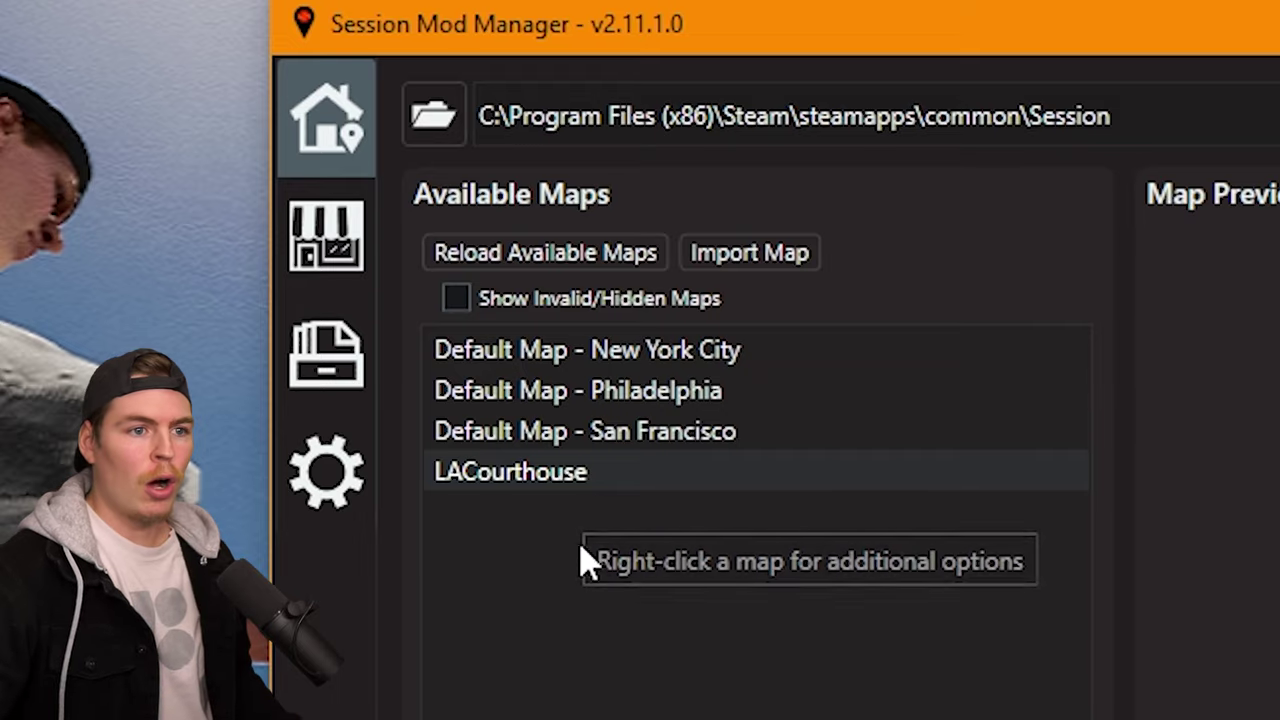
pyautogui.click(580, 485)
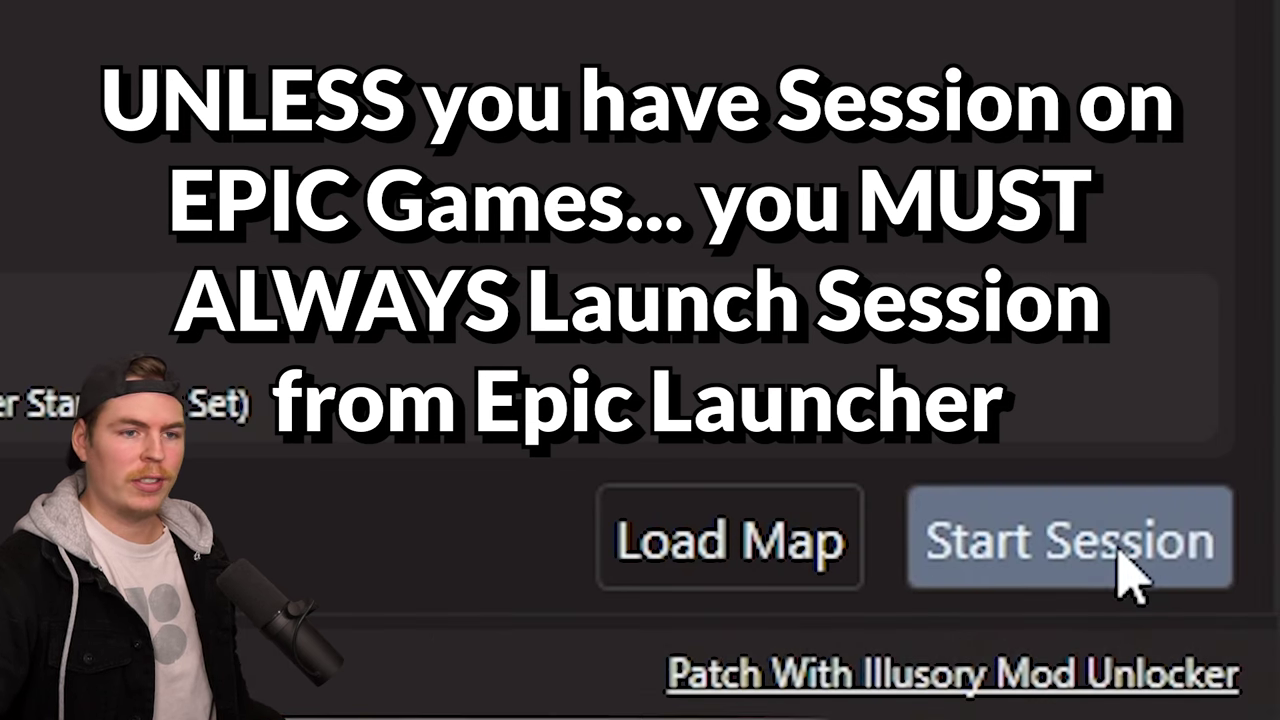
pyautogui.click(1125, 570)
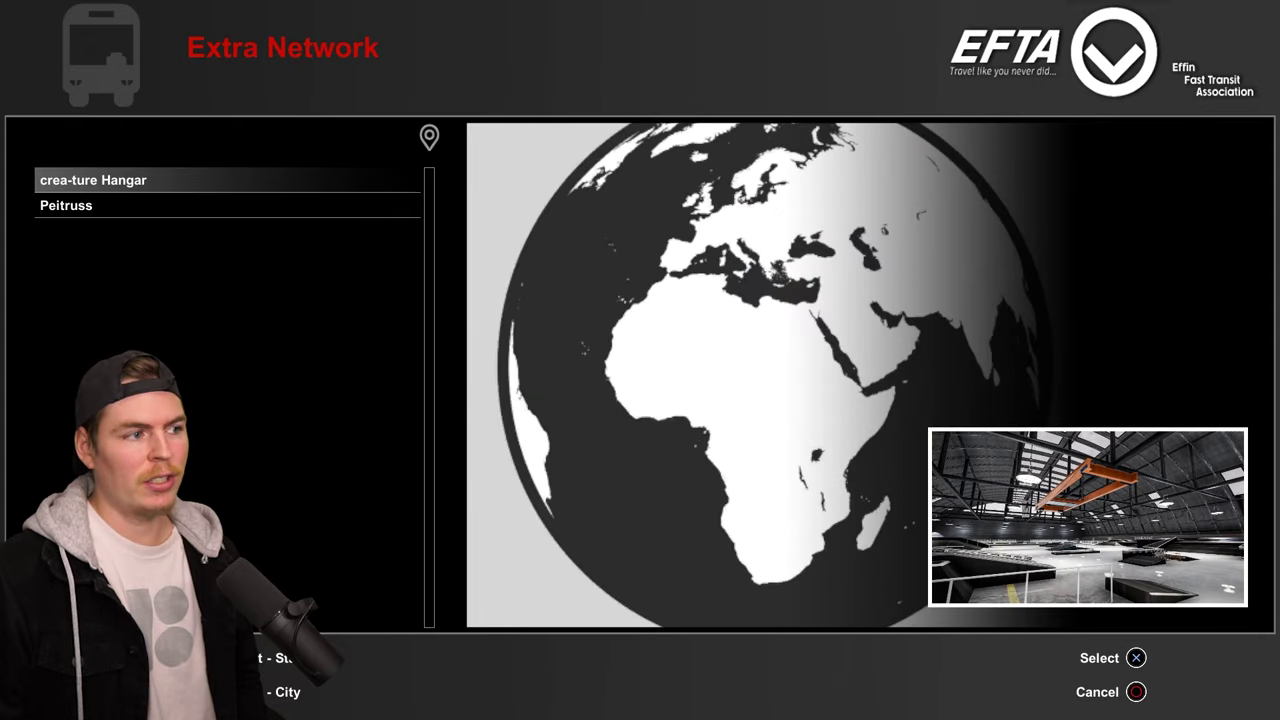
# Step: Travel to Brooklyn Banks Station in the New-York City map network
pyautogui.press('Right')
pyautogui.press('Down')
pyautogui.press('Down')
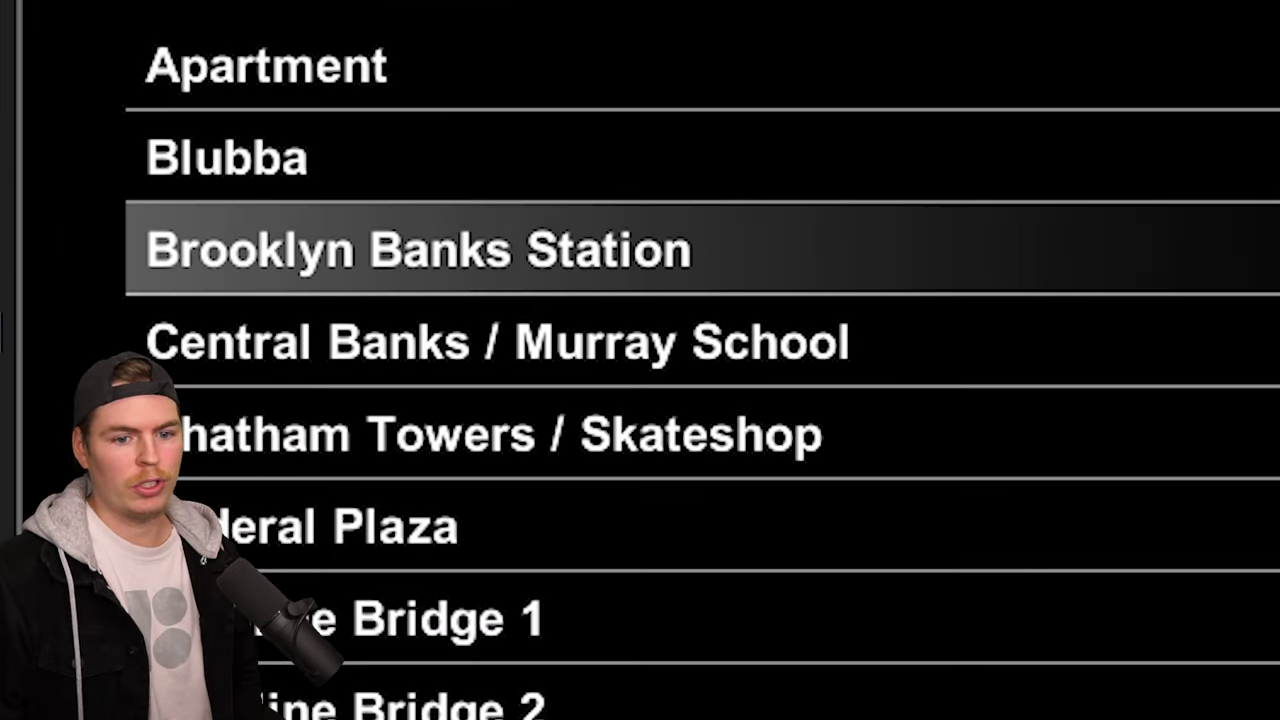
pyautogui.press('Return')
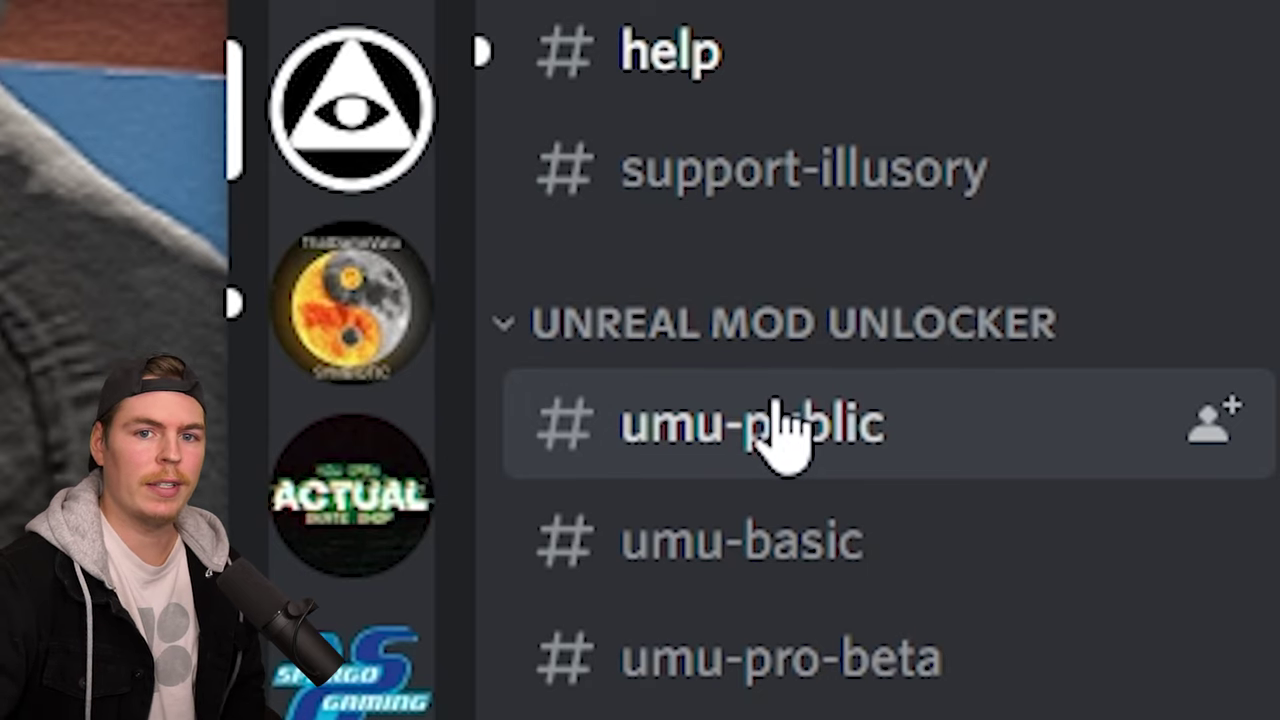
# Step: Download Carlsbad 427 RMS.zip from its Google Drive link in the map channel
pyautogui.scroll(-5, 780, 420)
pyautogui.scroll(2, 790, 480)
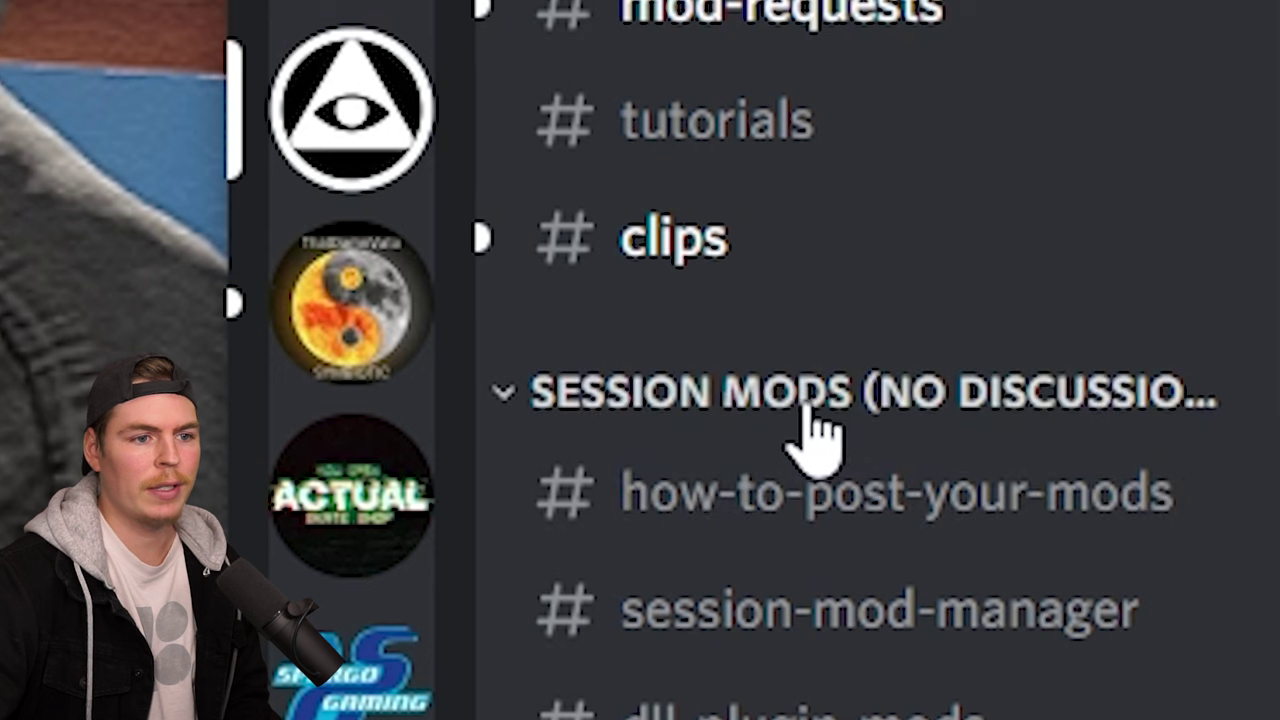
pyautogui.scroll(-5, 800, 250)
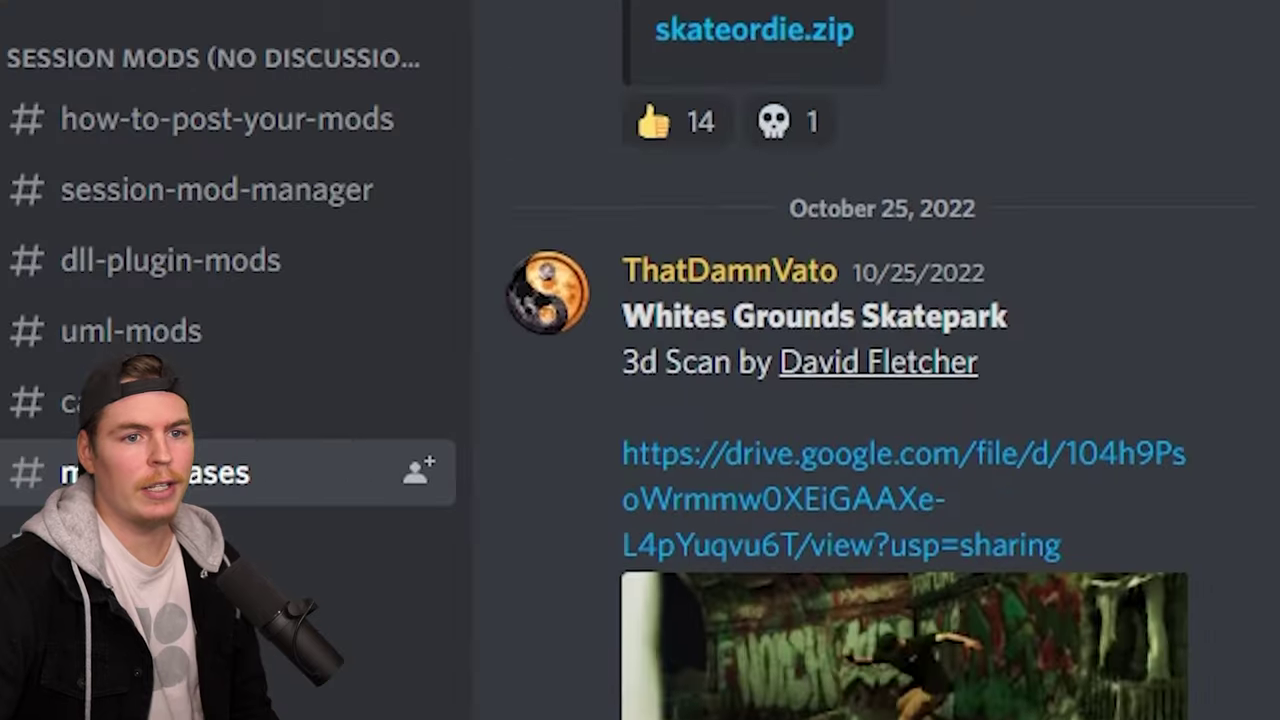
pyautogui.scroll(15, 880, 420)
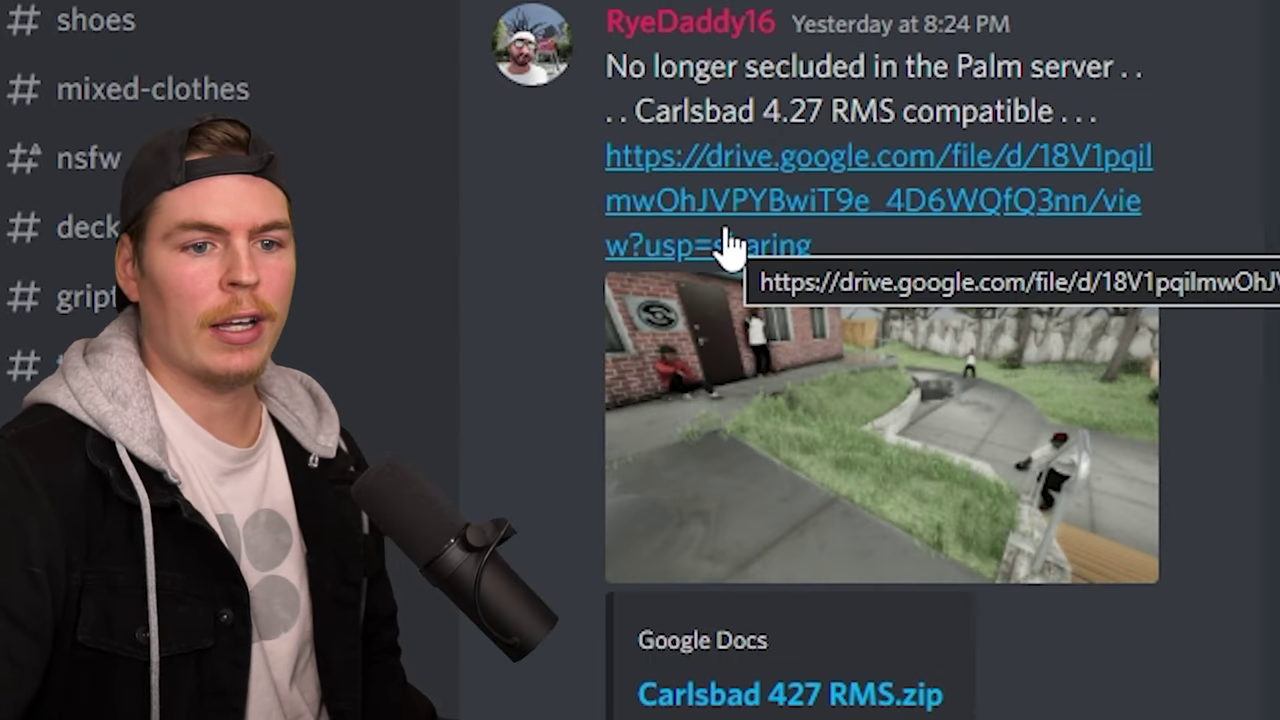
pyautogui.click(727, 245)
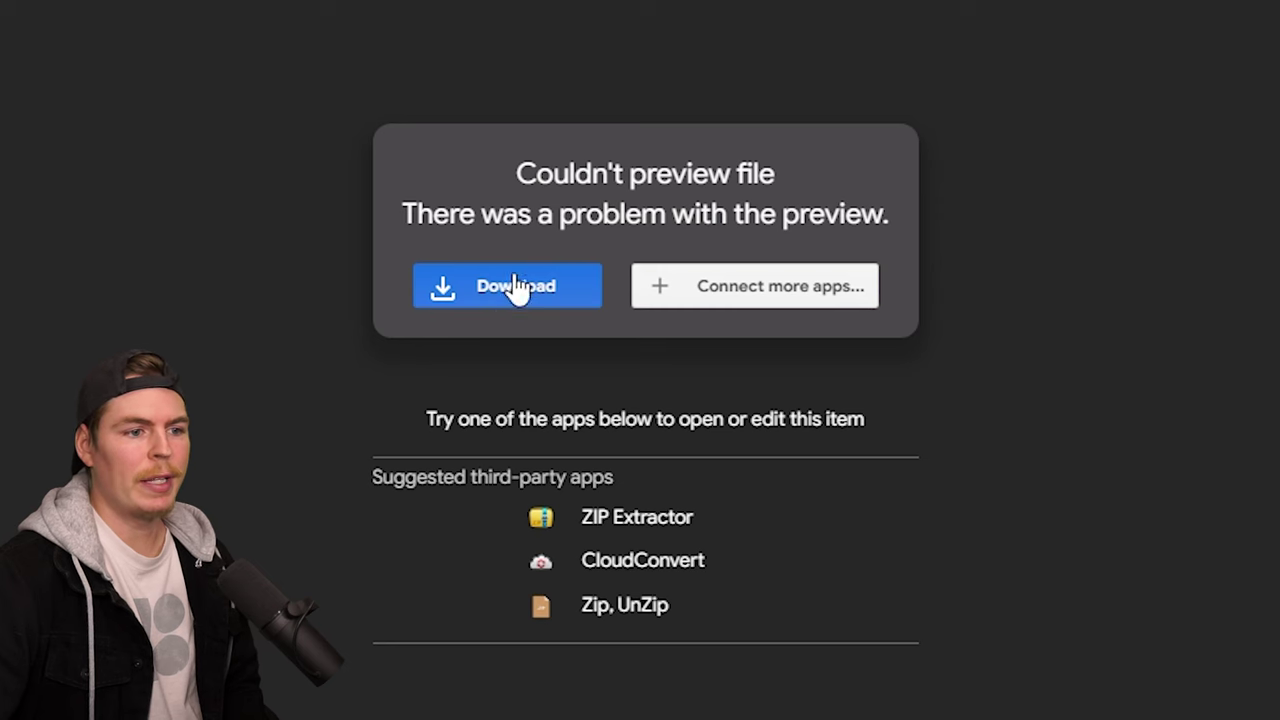
pyautogui.click(506, 300)
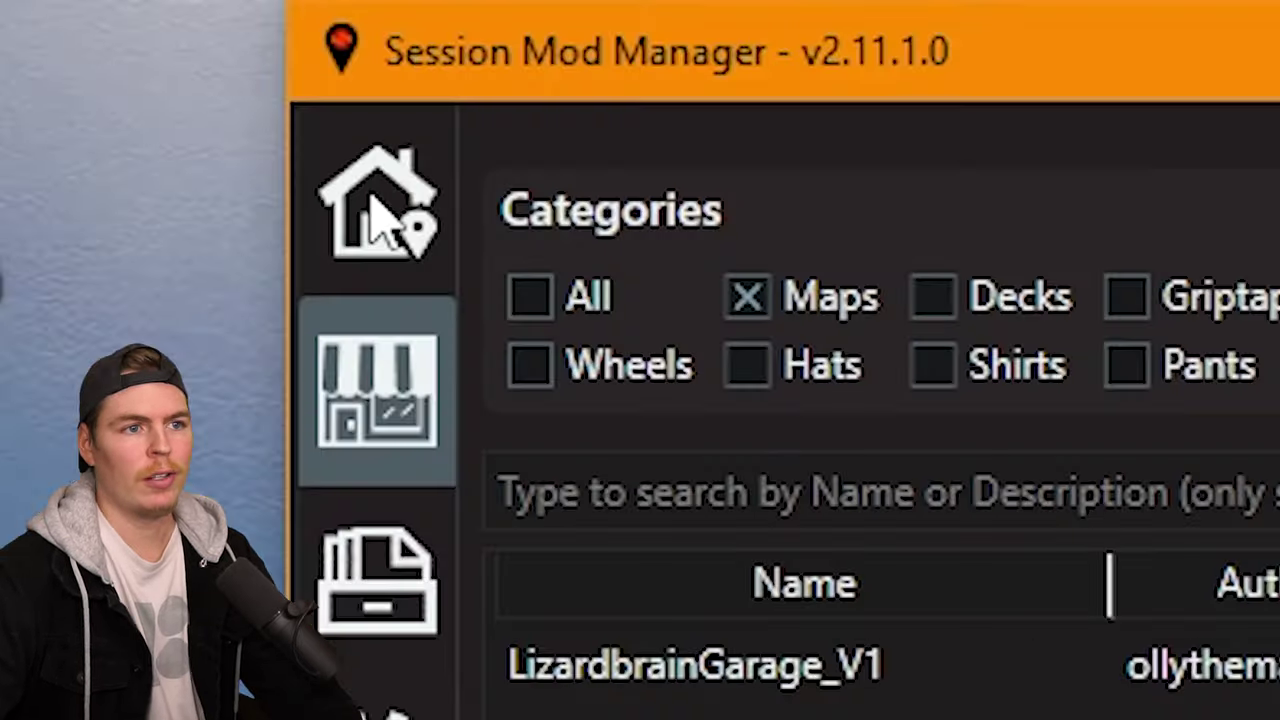
# Step: Import Carlsbad 427 RMS.zip from the desktop as a new map
pyautogui.click(711, 16)
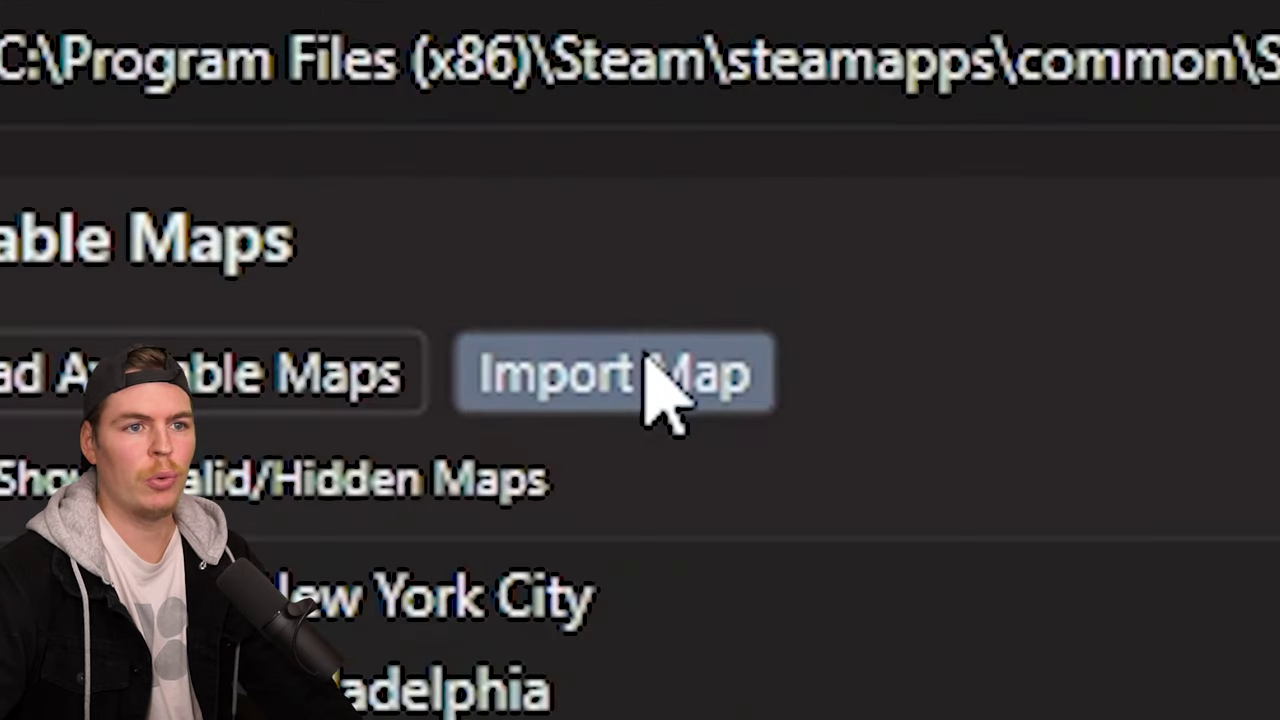
pyautogui.click(1079, 410)
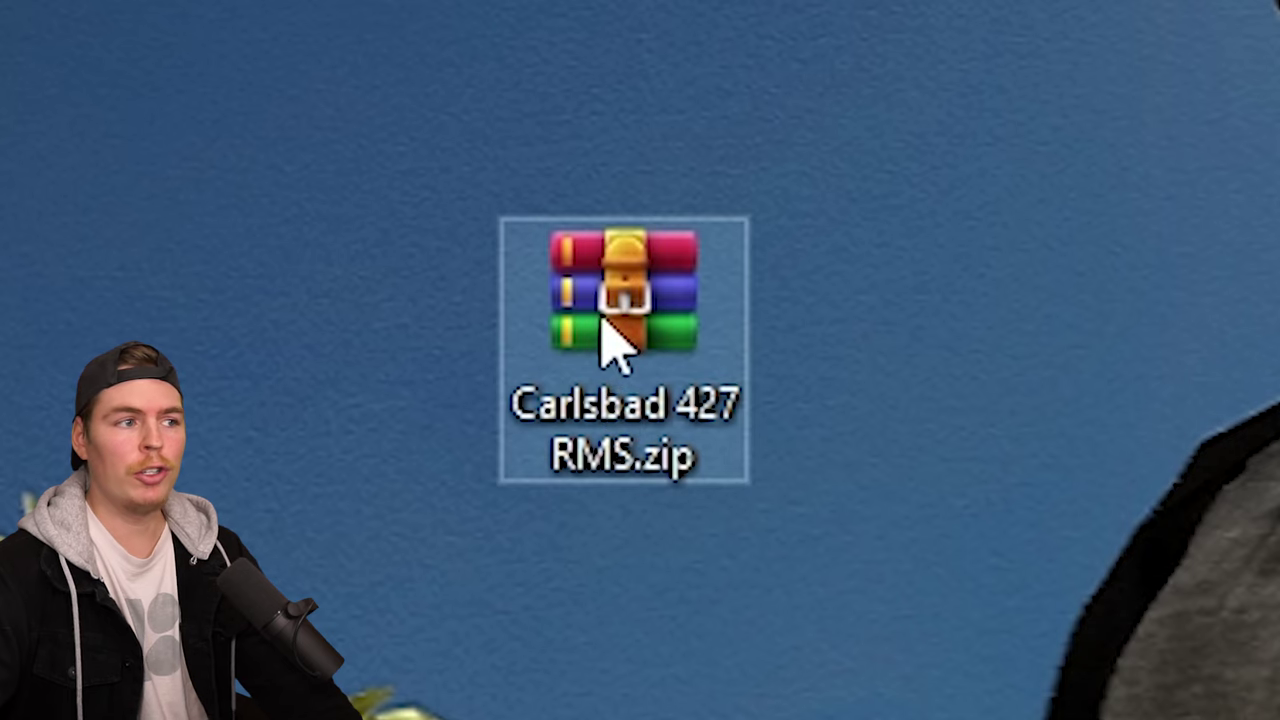
pyautogui.moveTo(610, 345); pyautogui.dragTo(325, 226)
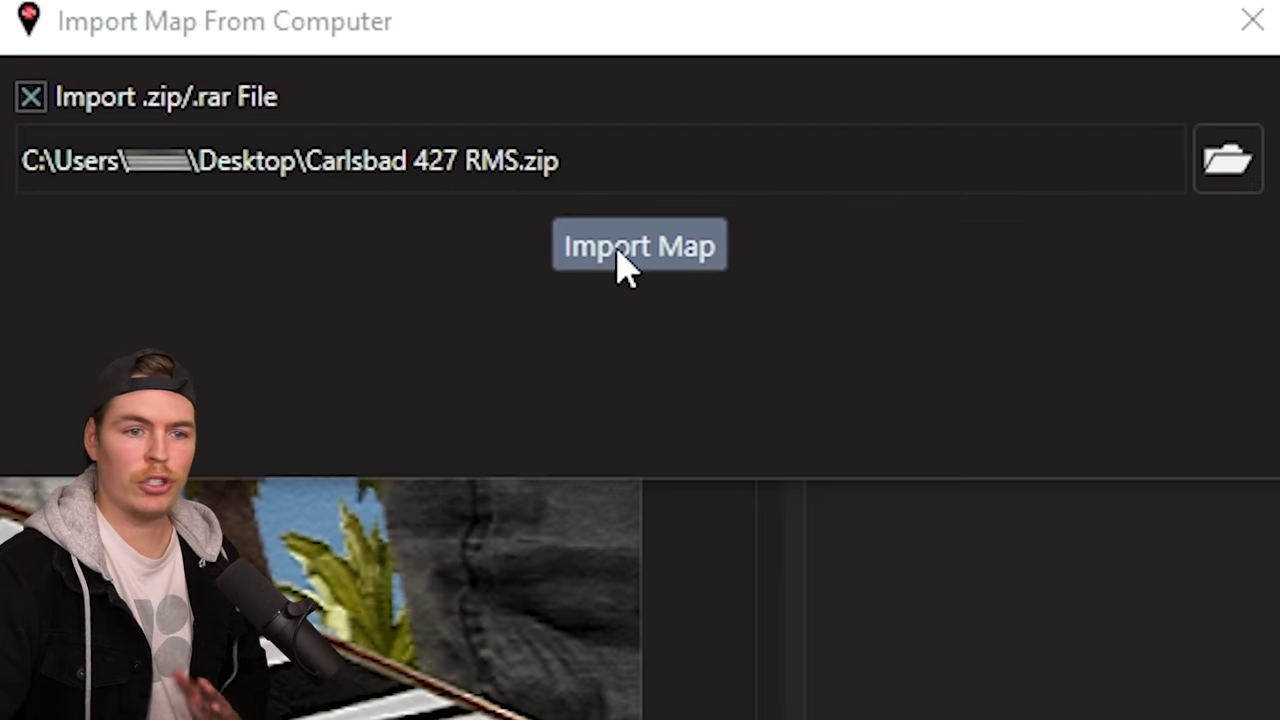
pyautogui.click(950, 394)
# Step: Load the Carlsbad_Gap map and launch the game with it
pyautogui.click(106, 165)
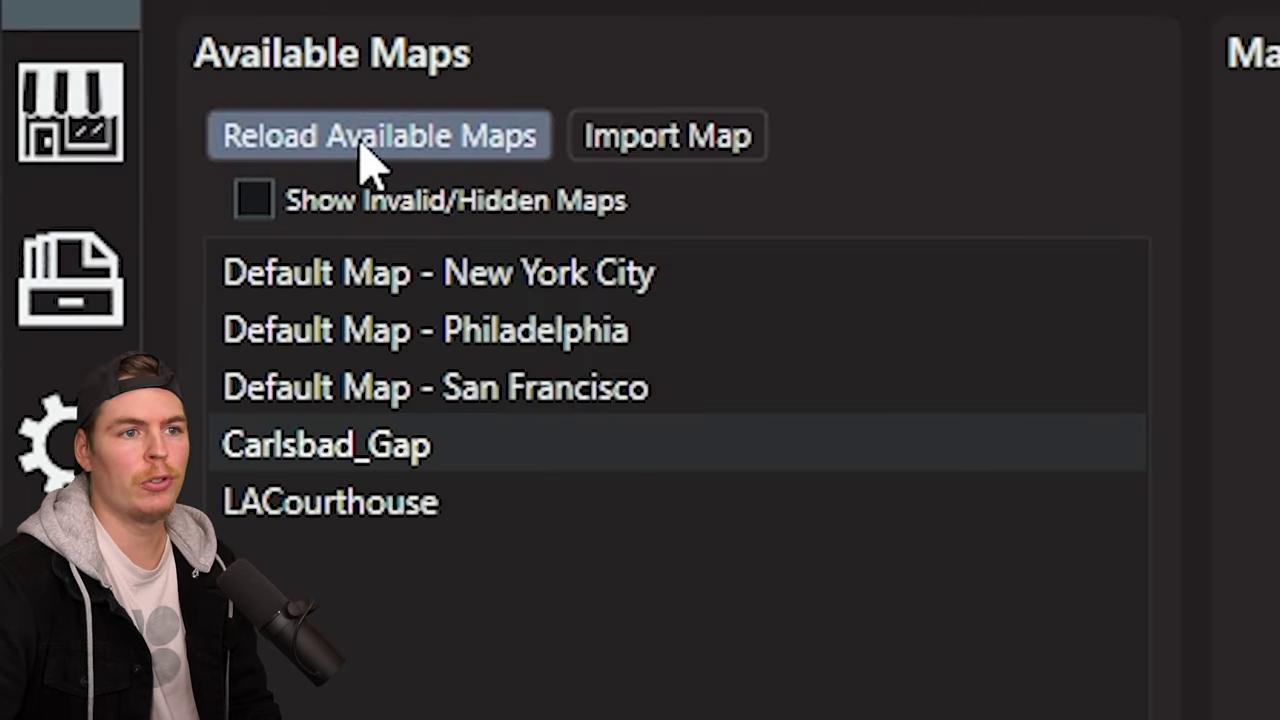
pyautogui.click(86, 2)
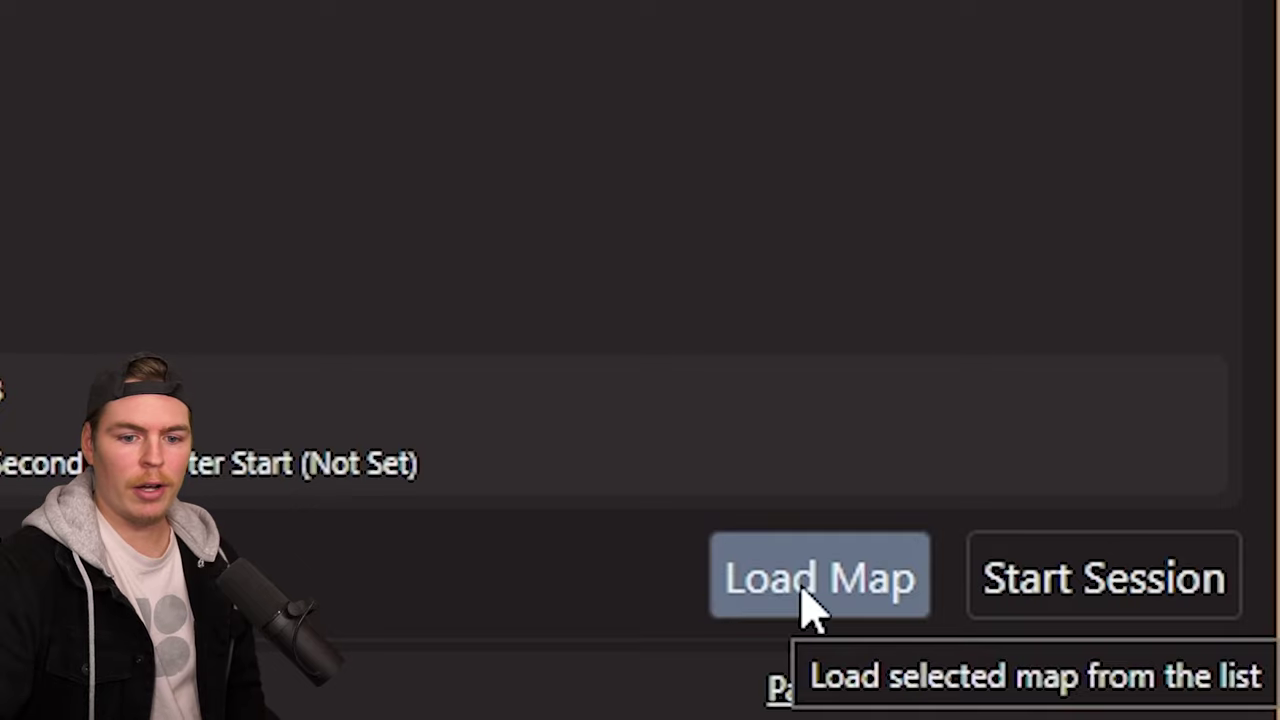
pyautogui.click(803, 590)
pyautogui.click(1170, 592)
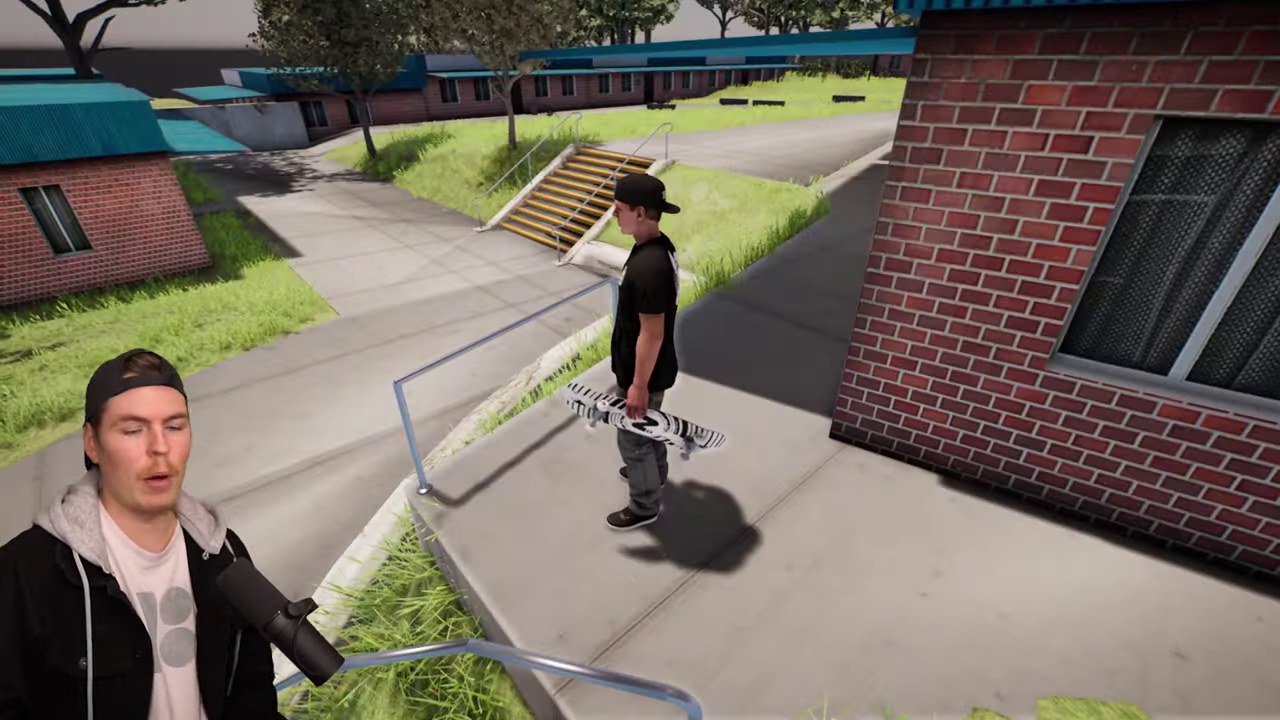
# Step: Return to the apartment and travel to Chatham Towers / Skateshop
pyautogui.press('Escape')
pyautogui.press('Down')
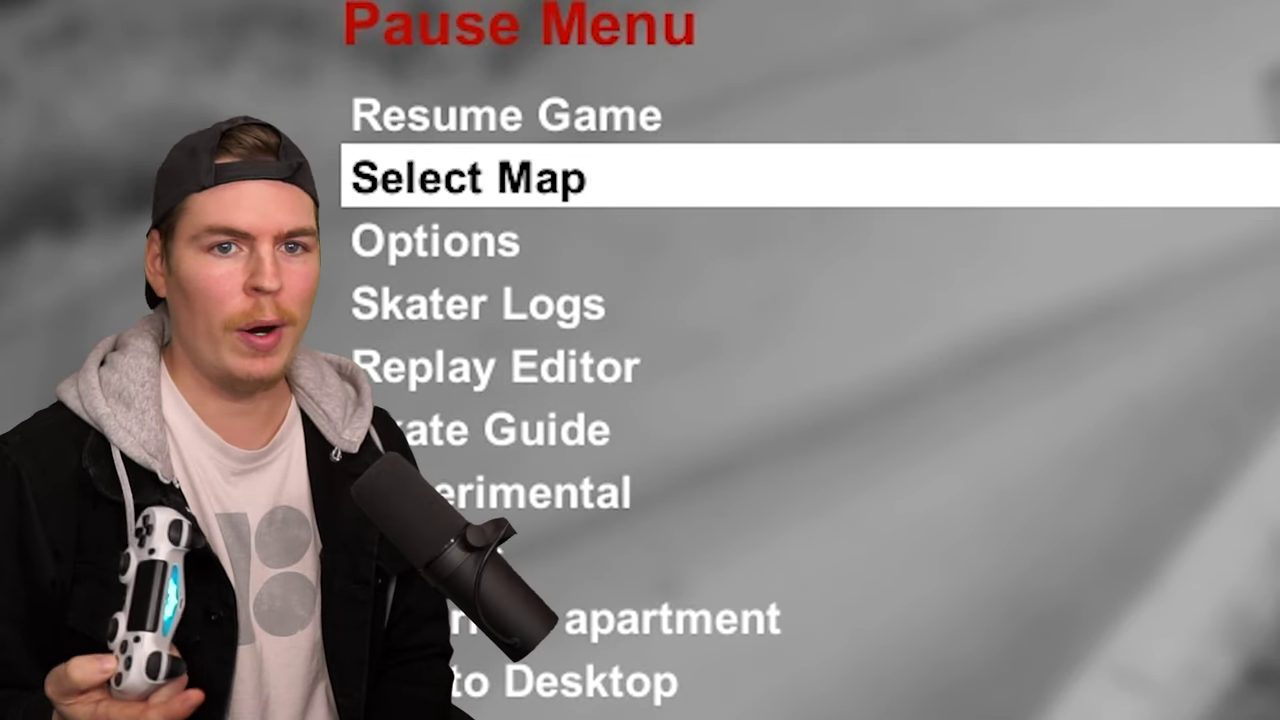
pyautogui.press('Up')
pyautogui.press('Up')
pyautogui.press('Up')
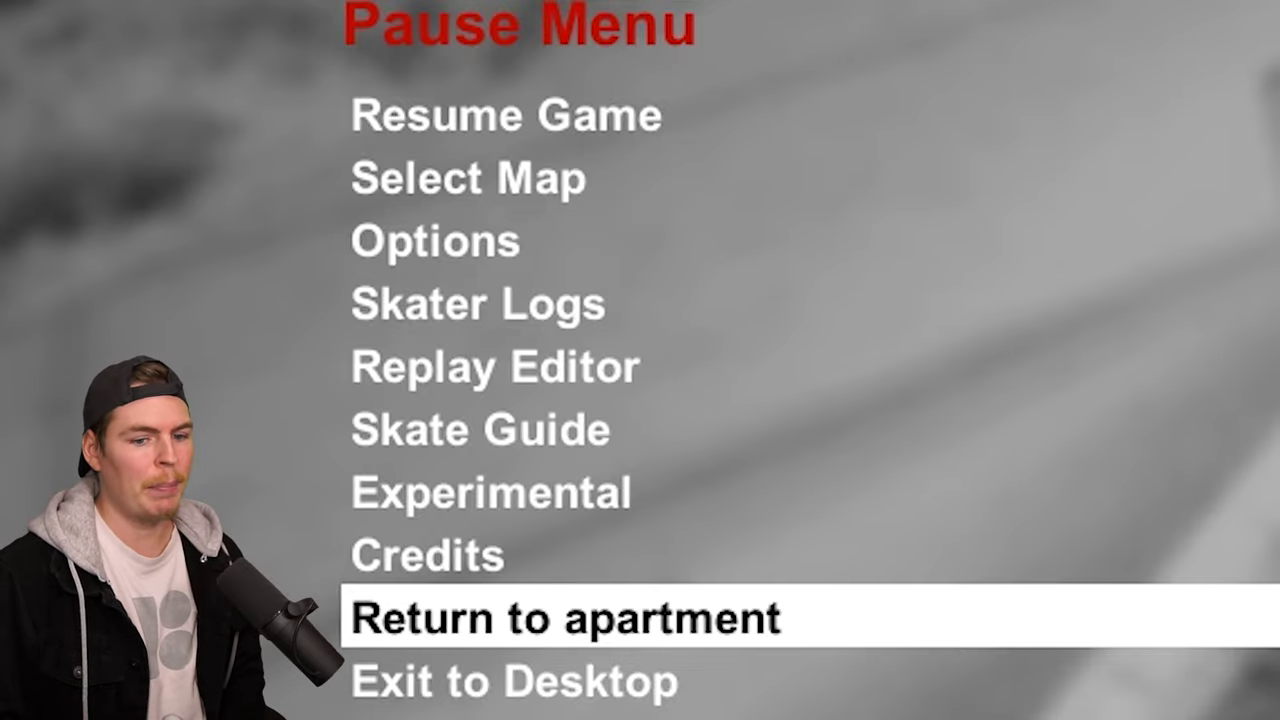
pyautogui.press('Return')
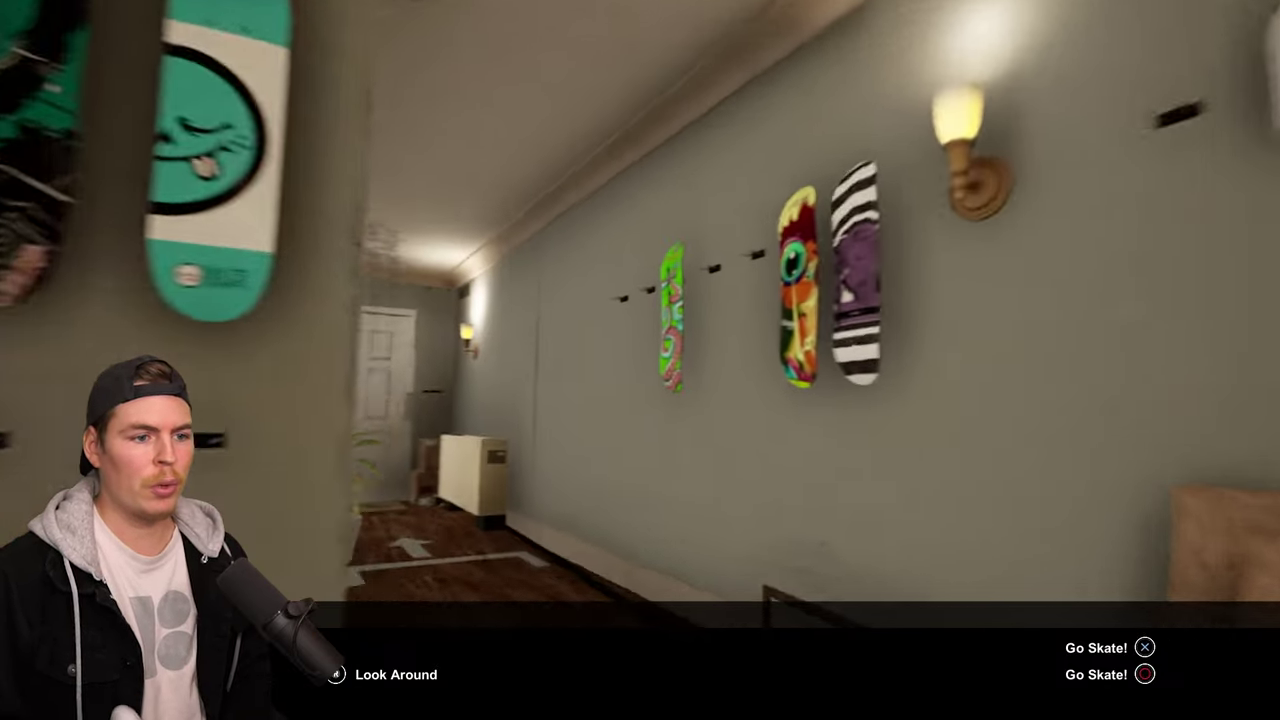
pyautogui.press('Return')
pyautogui.press('Down')
pyautogui.press('Down')
pyautogui.press('Down')
pyautogui.press('Down')
pyautogui.press('Down')
pyautogui.press('Down')
pyautogui.press('Down')
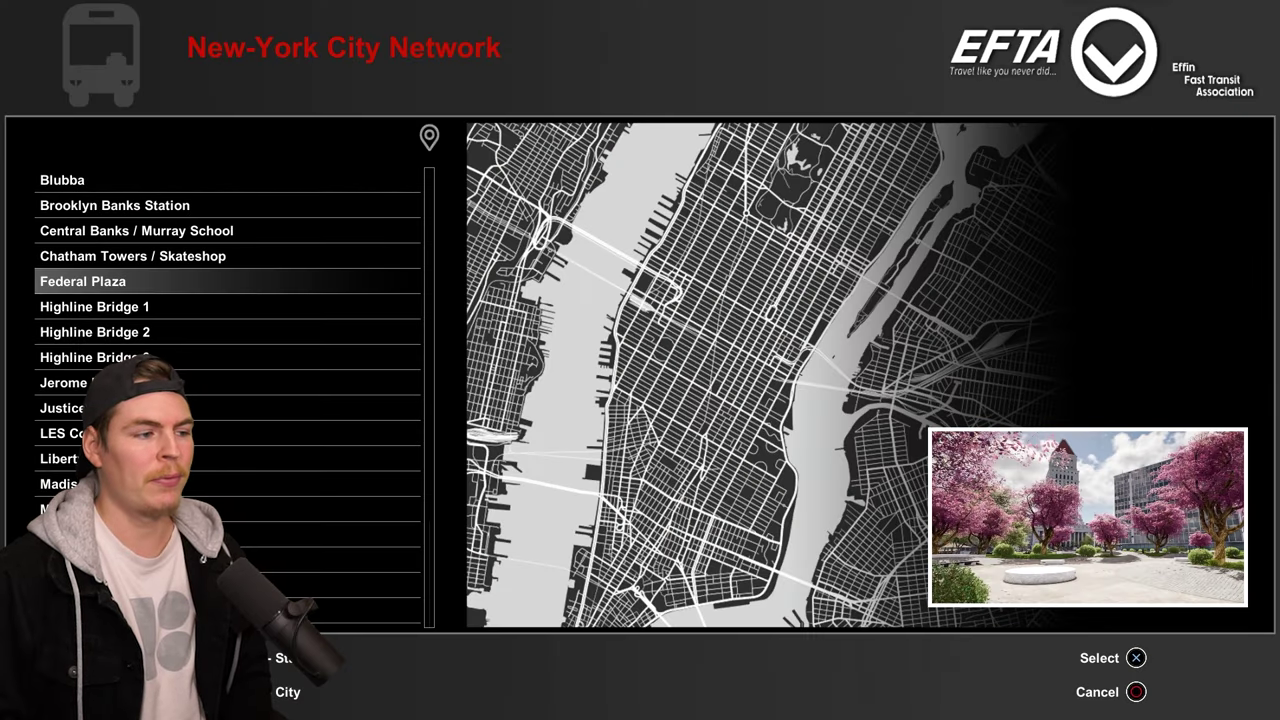
pyautogui.press('Up')
pyautogui.press('Up')
pyautogui.press('Up')
pyautogui.press('Up')
pyautogui.press('Up')
pyautogui.press('Up')
pyautogui.press('Up')
pyautogui.press('Up')
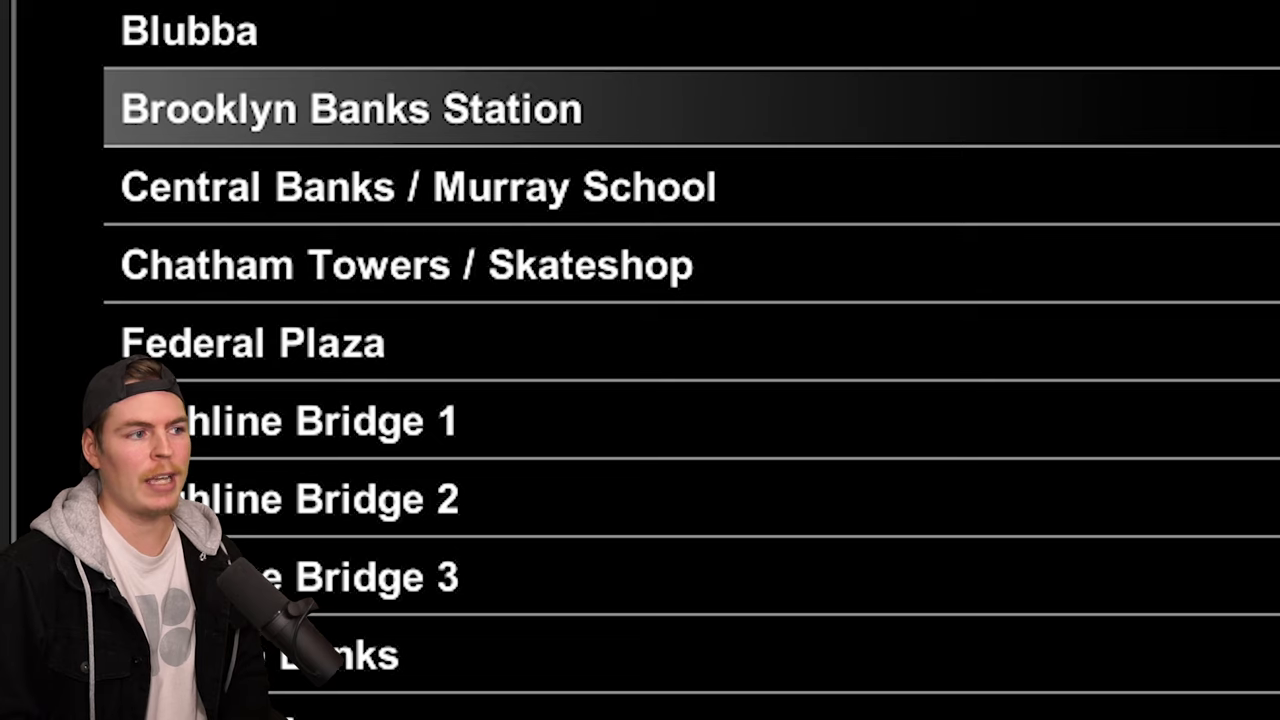
pyautogui.press('Down')
pyautogui.press('Down')
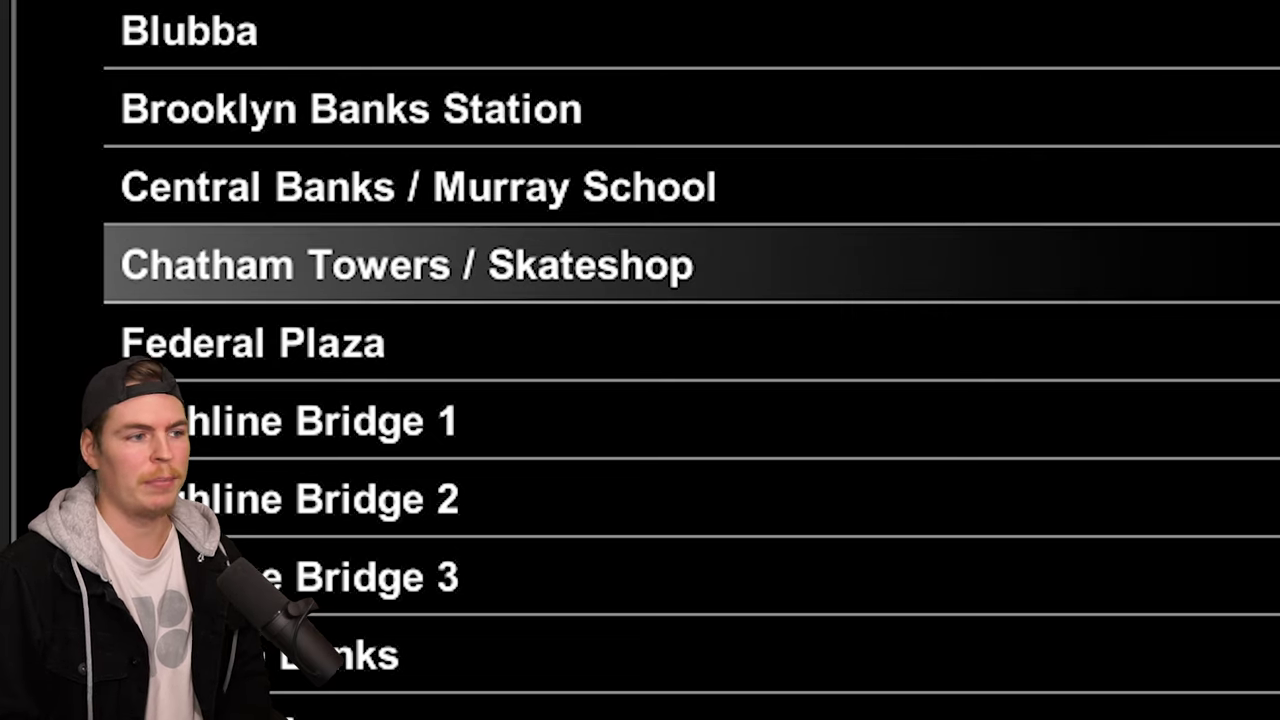
pyautogui.press('Return')
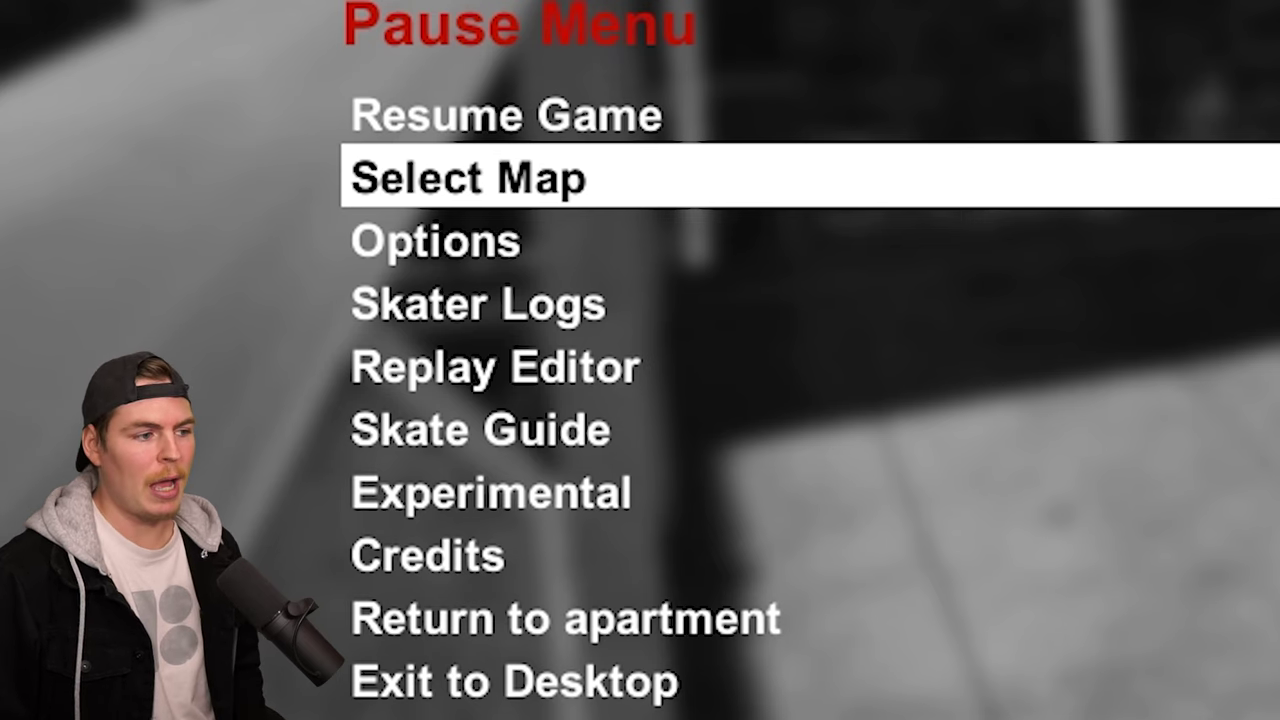
# Step: Reopen the New York location list and browse down to Chatham Towers / Skateshop
pyautogui.press('Return')
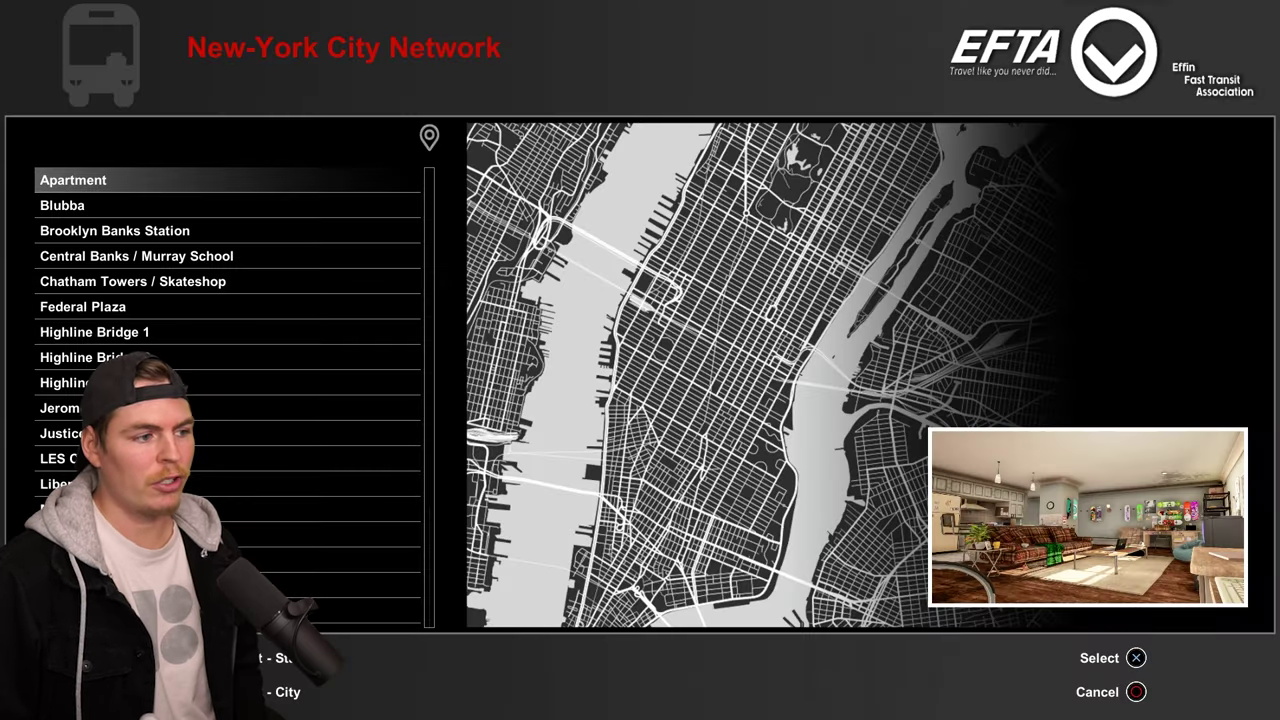
pyautogui.press('Down')
pyautogui.press('Down')
pyautogui.press('Down')
pyautogui.press('Up')
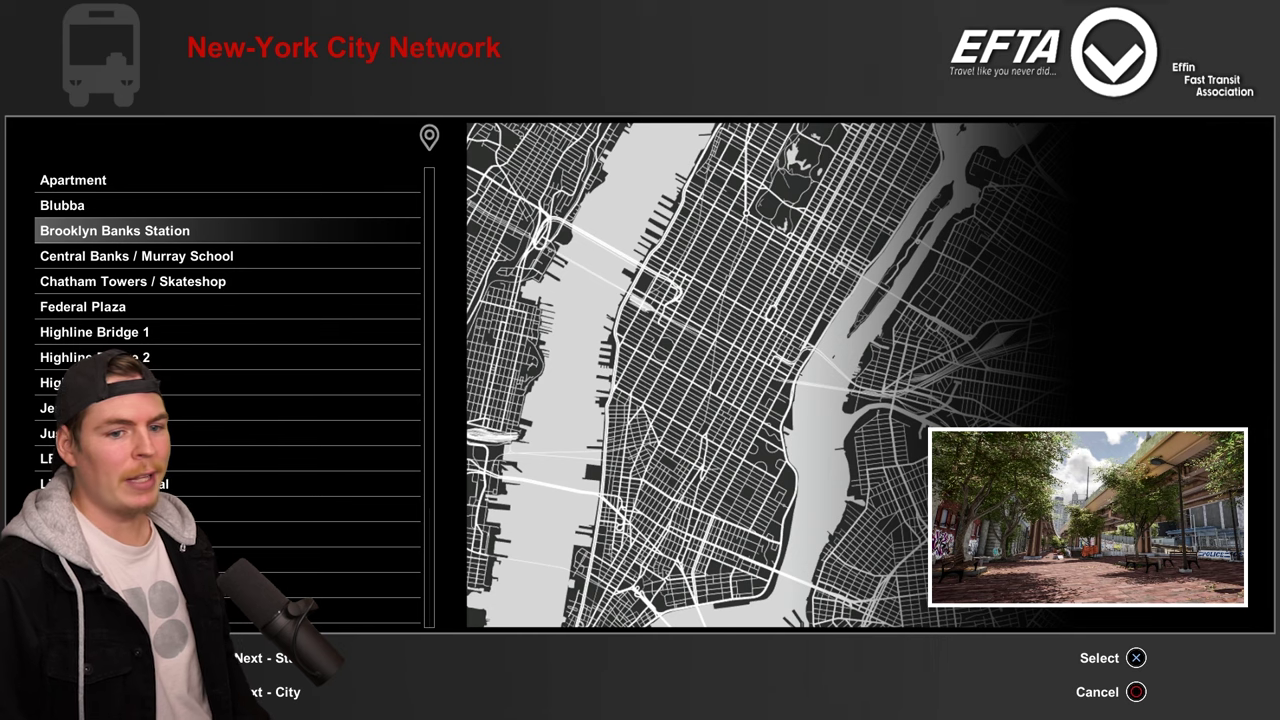
pyautogui.press('Down')
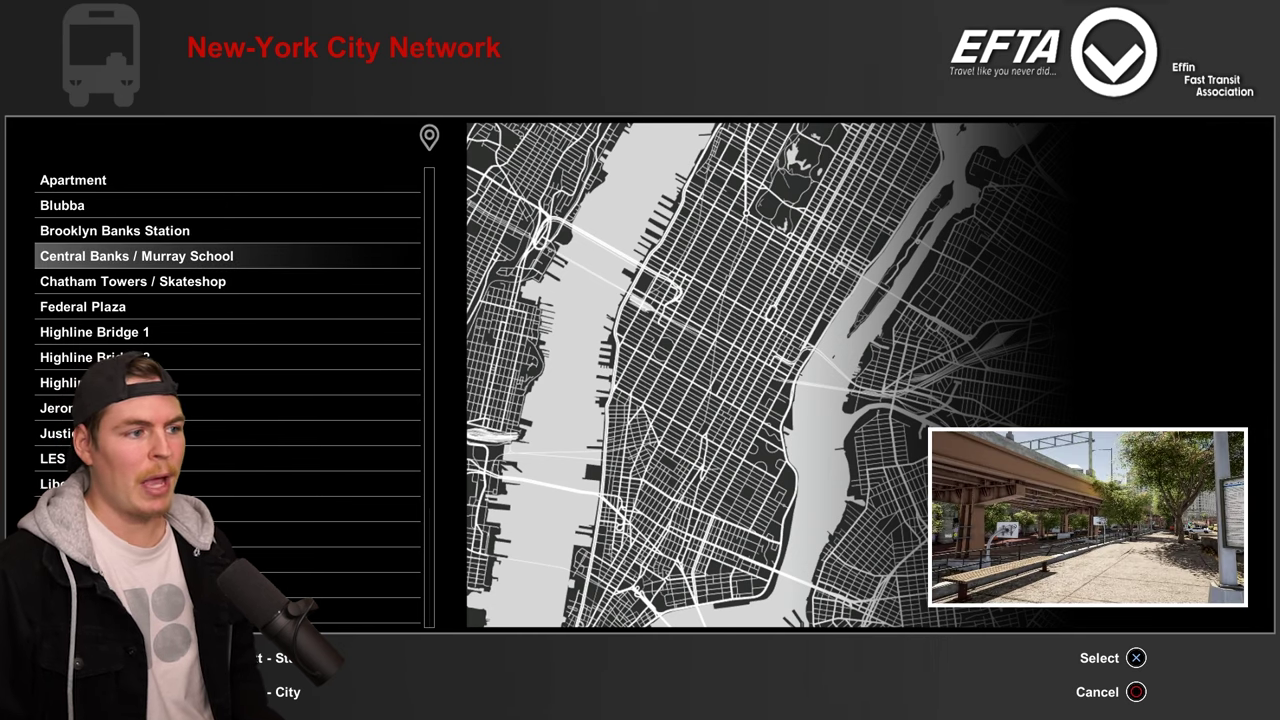
pyautogui.press('Down')
pyautogui.press('Down')
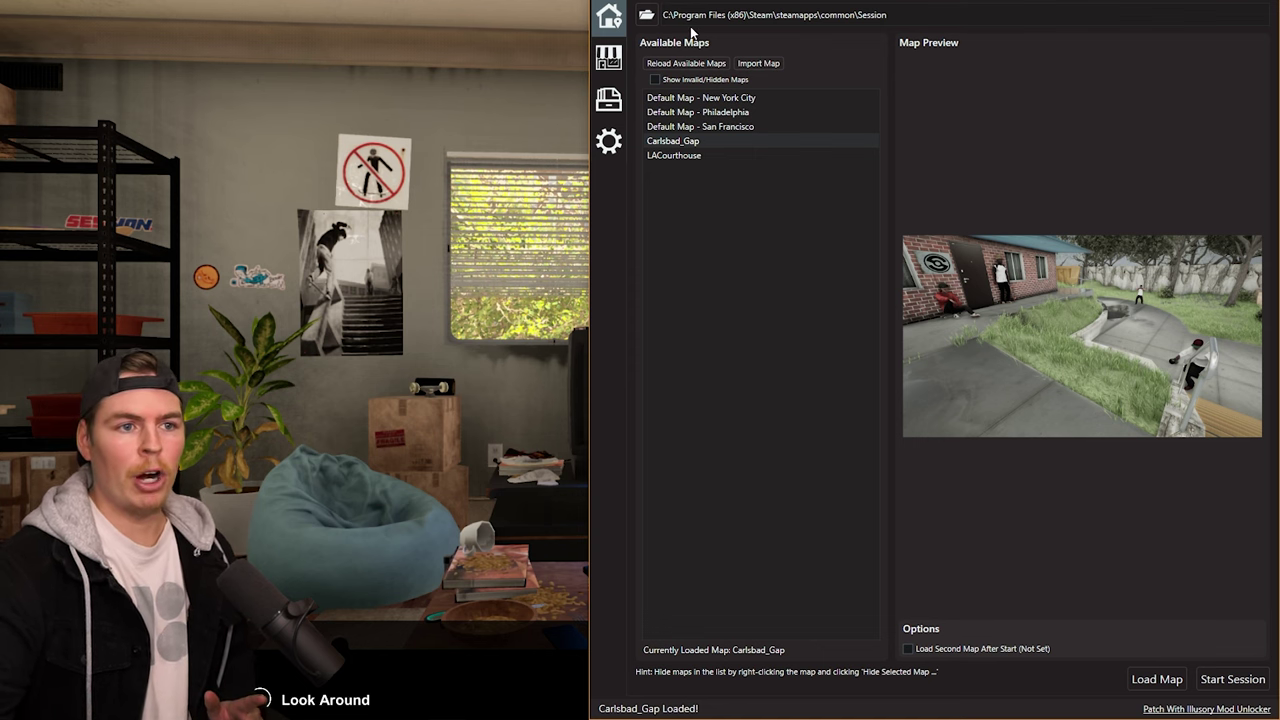
# Step: Pick LACourthouse, preview Brooklyn Banks Station in game, then remove an installed mod
pyautogui.click(683, 157)
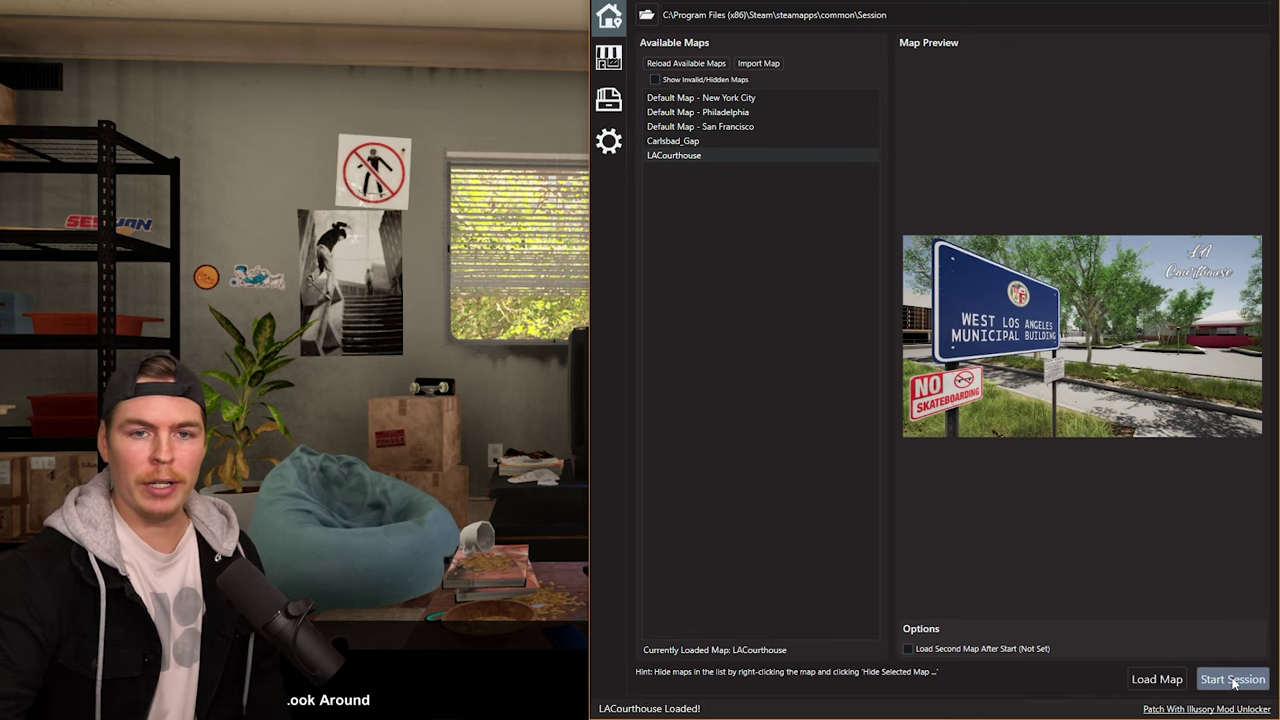
pyautogui.hotkey('alt', 'Tab')
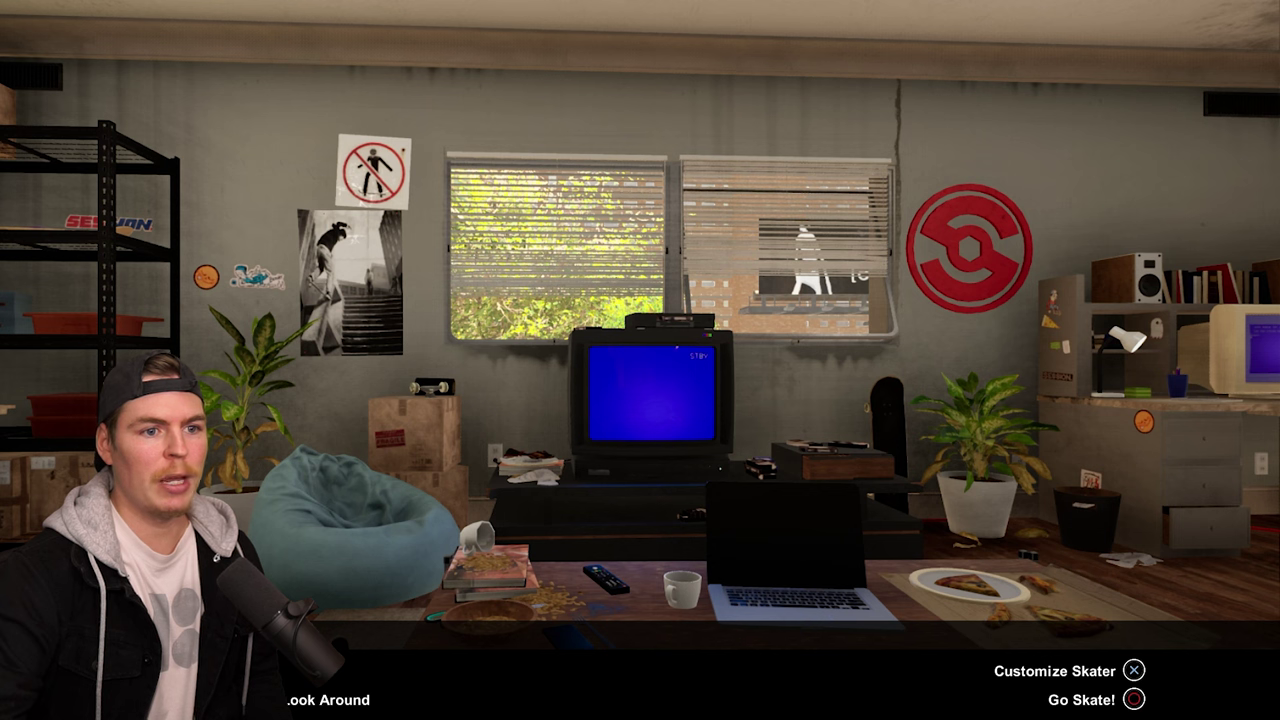
pyautogui.press('Escape')
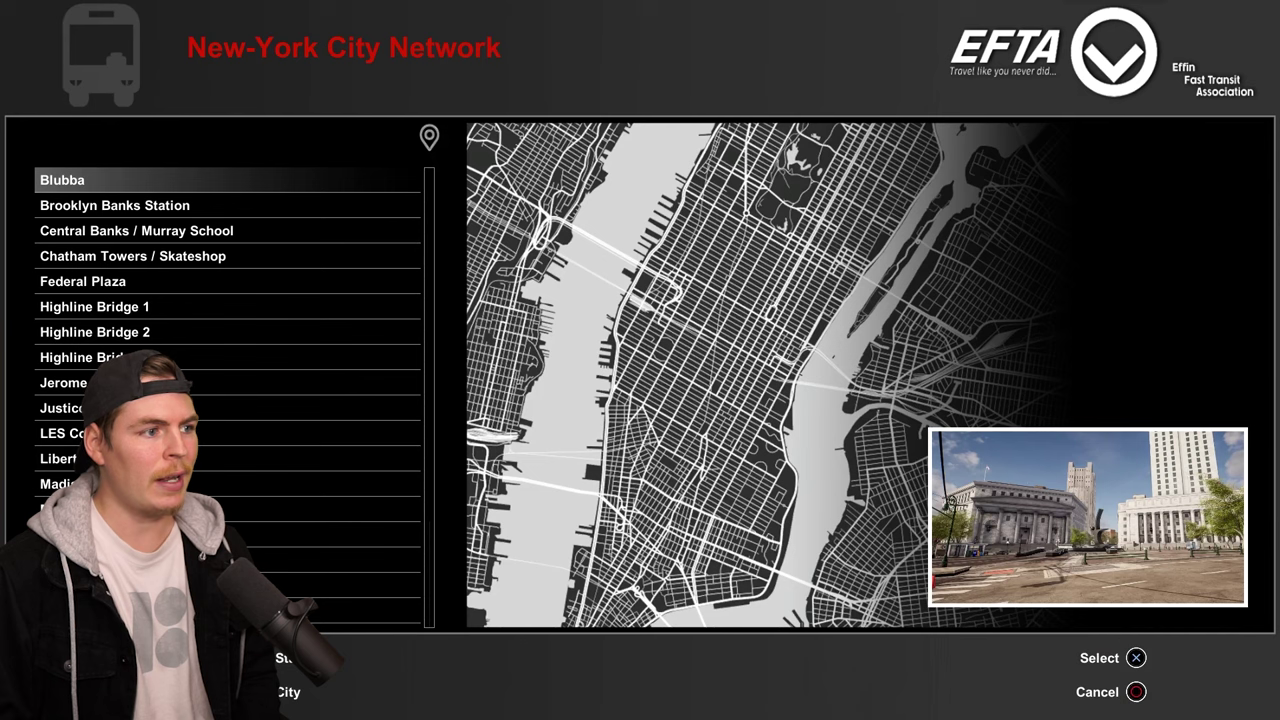
pyautogui.click(114, 205)
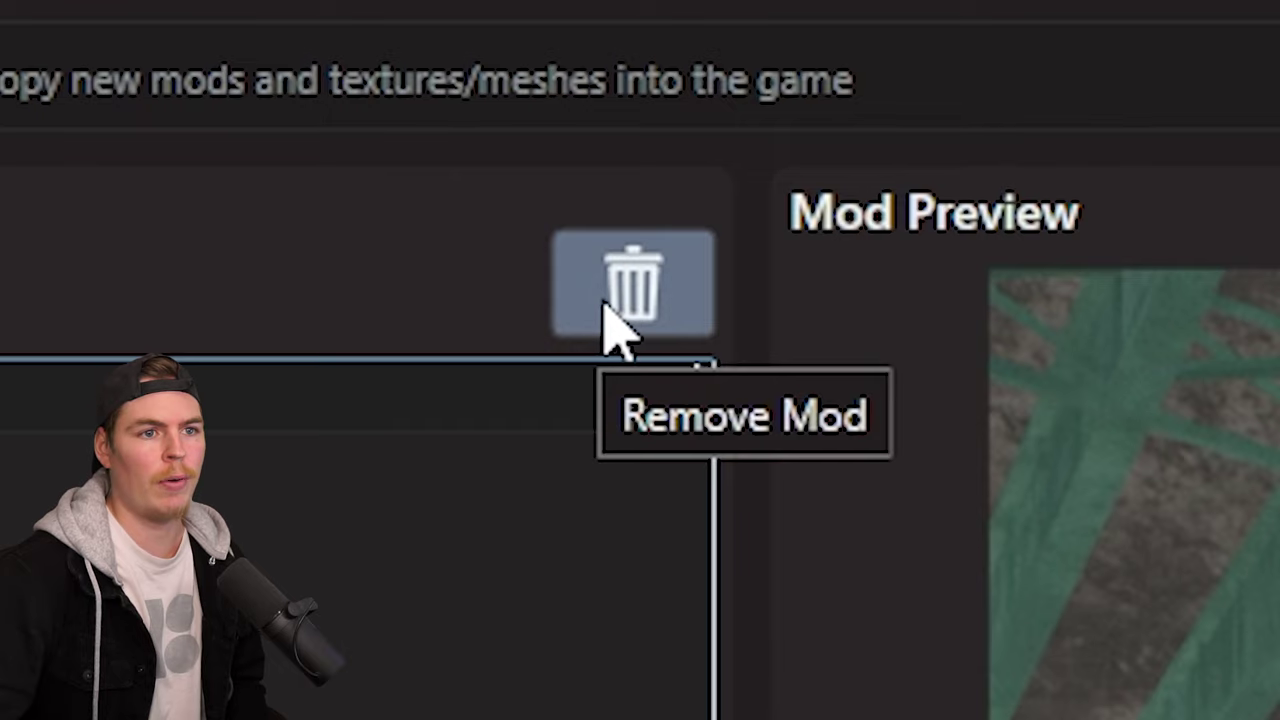
pyautogui.click(625, 300)
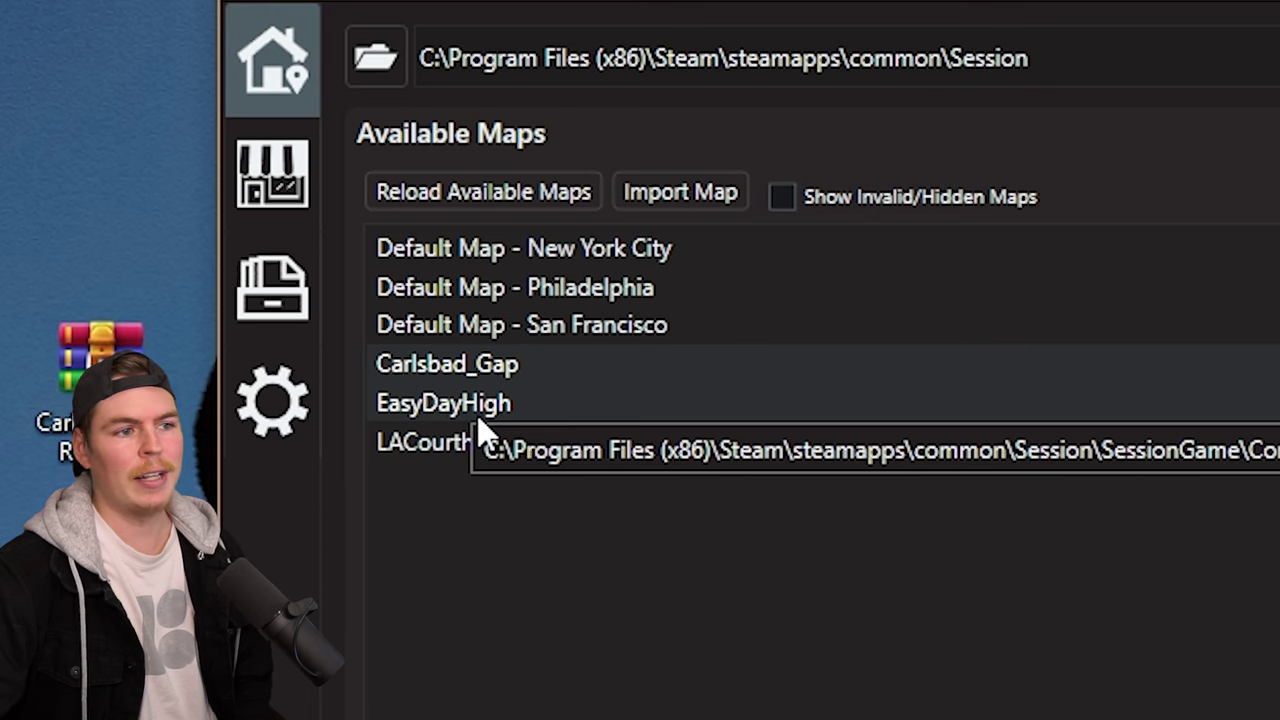
pyautogui.rightClick(437, 373)
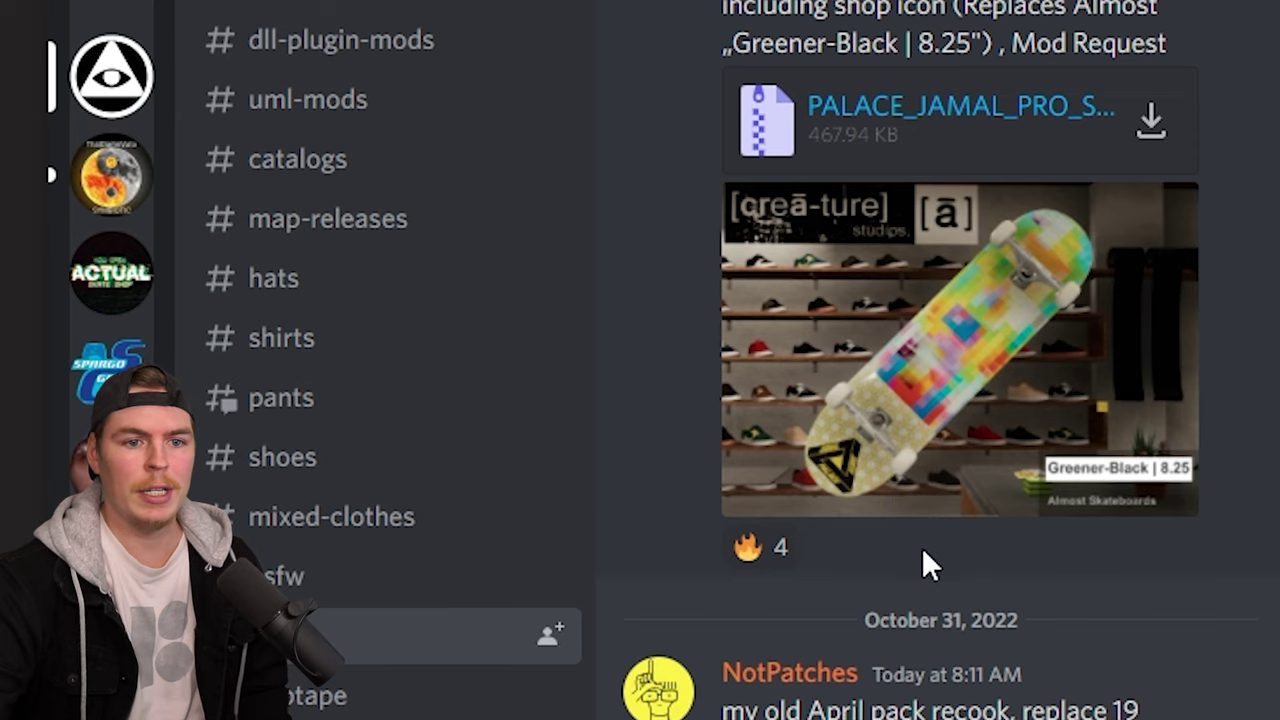
# Step: Download the Hook_Ups_No_Swimming deck zip and import it into the mod manager
pyautogui.scroll(-5, 922, 560)
pyautogui.click(920, 491)
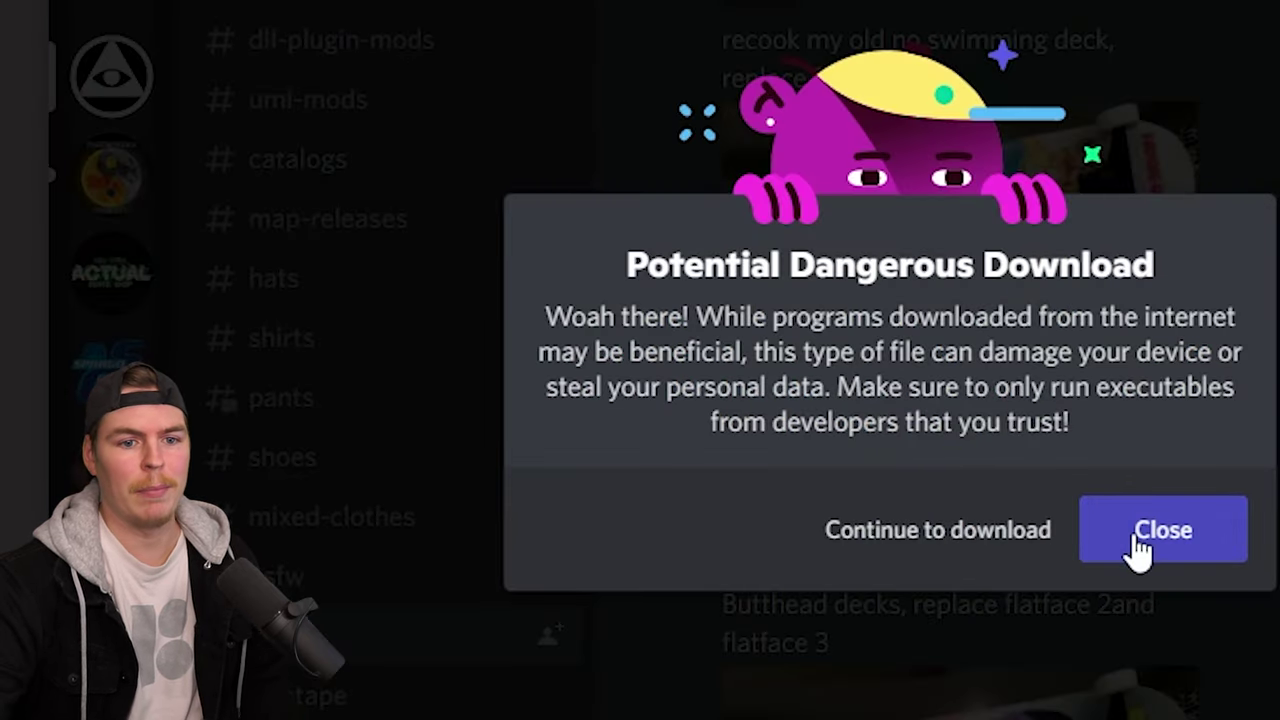
pyautogui.click(941, 548)
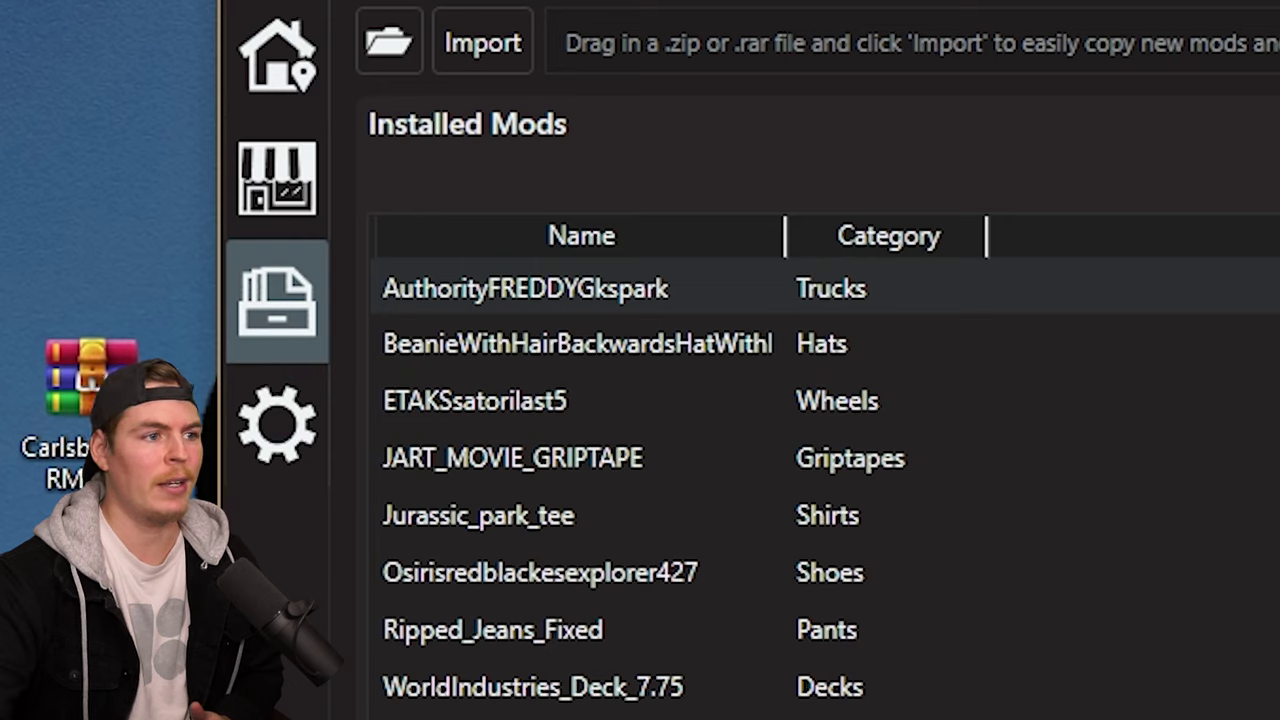
pyautogui.moveTo(735, 18); pyautogui.dragTo(733, 50)
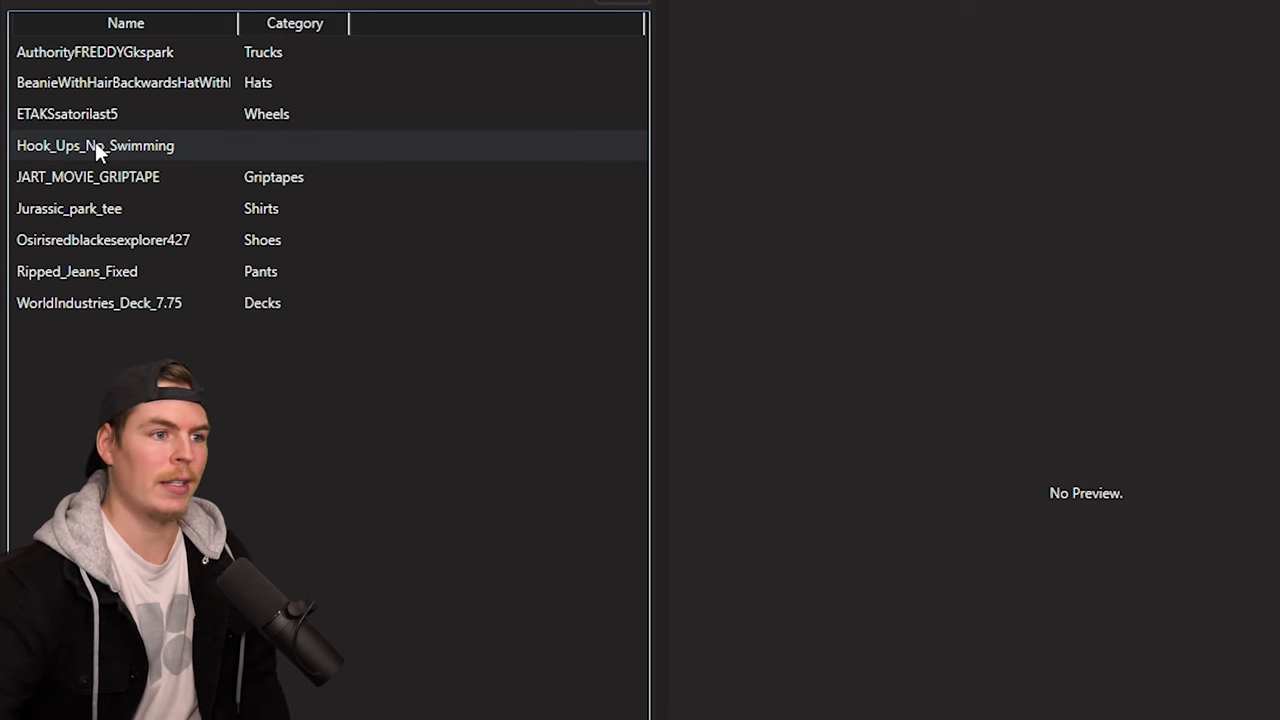
pyautogui.click(101, 304)
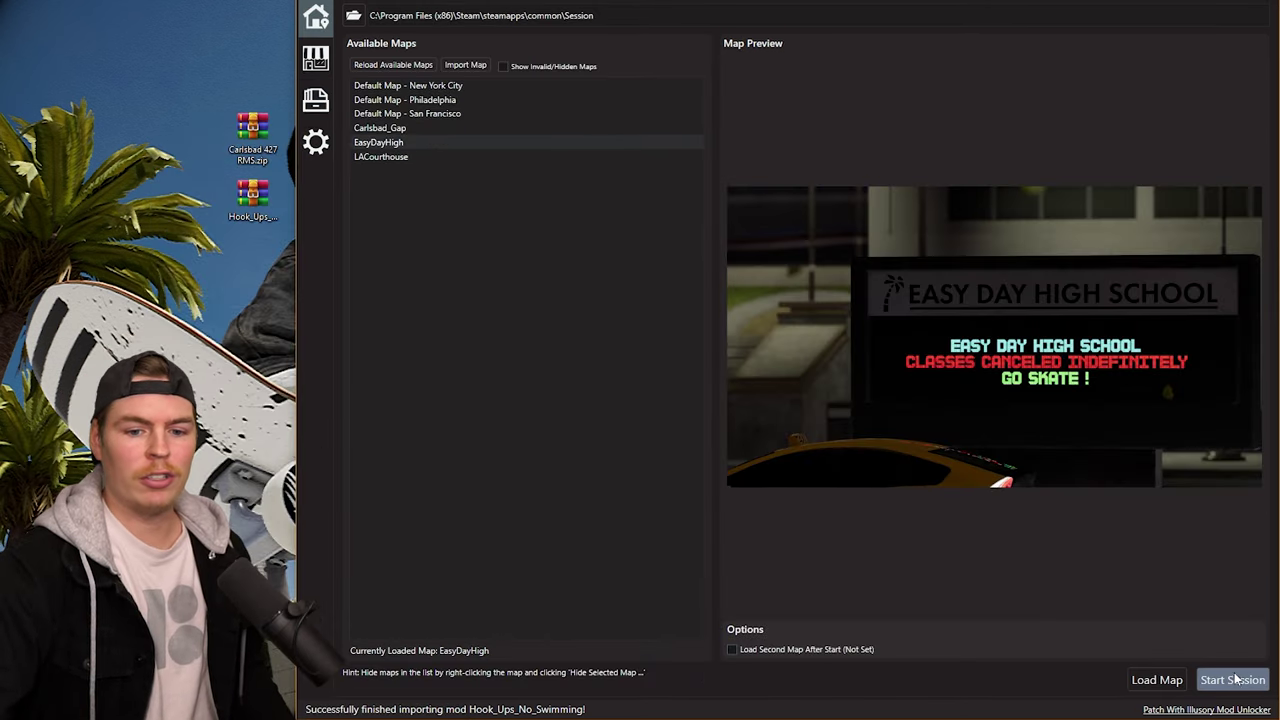
# Step: Launch the game on EasyDayHigh and enter the in-game board shop
pyautogui.click(1239, 680)
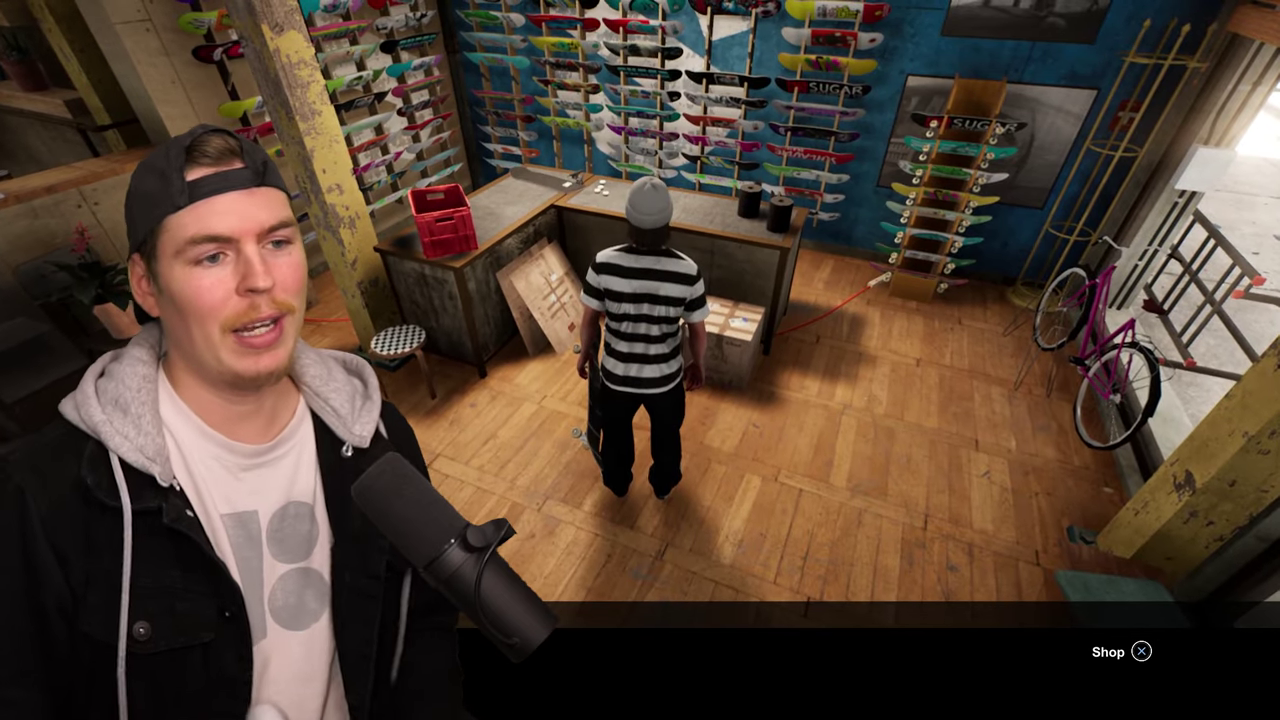
pyautogui.press('Return')
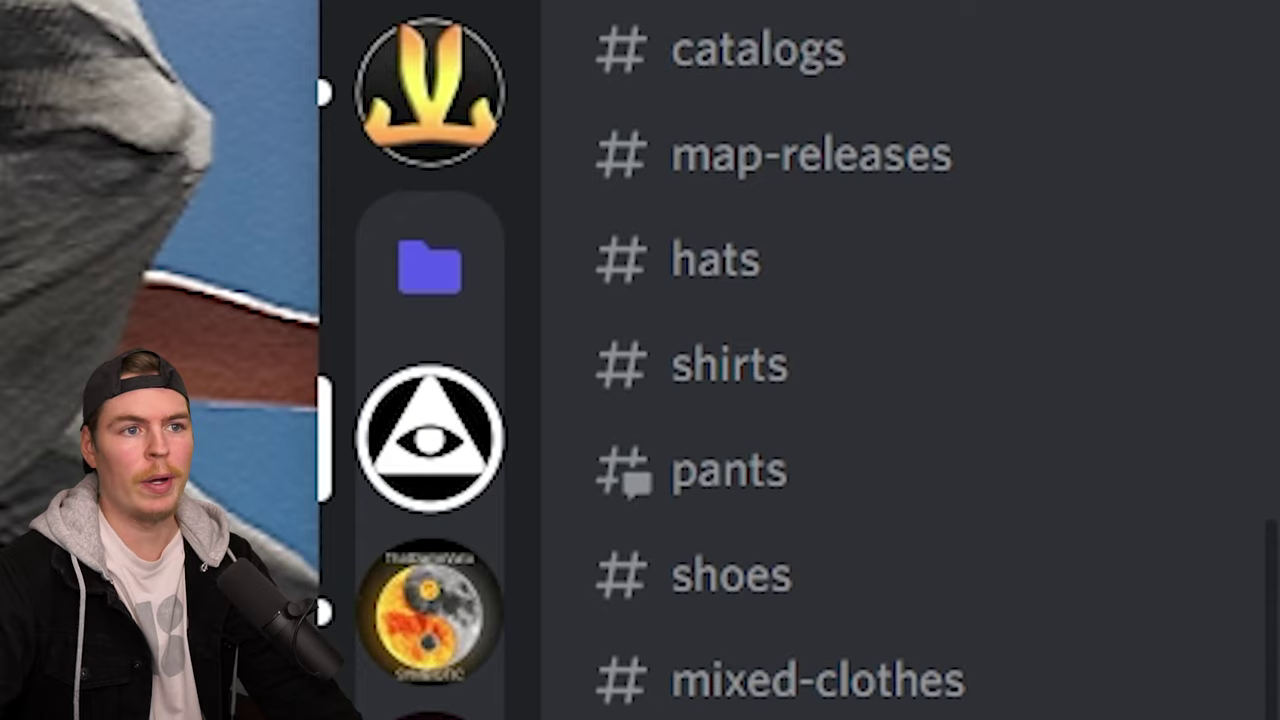
# Step: Open the #blueprints channel in the Session mods Discord server
pyautogui.scroll(5, 537, 199)
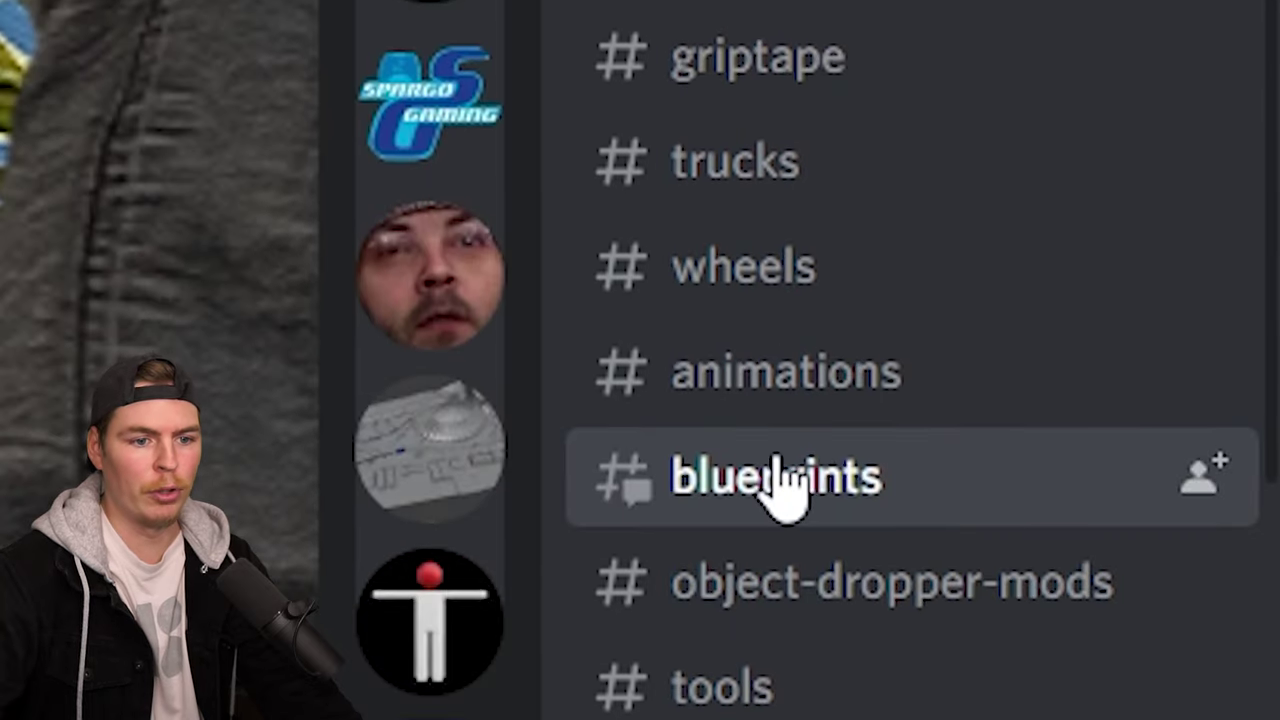
pyautogui.click(785, 480)
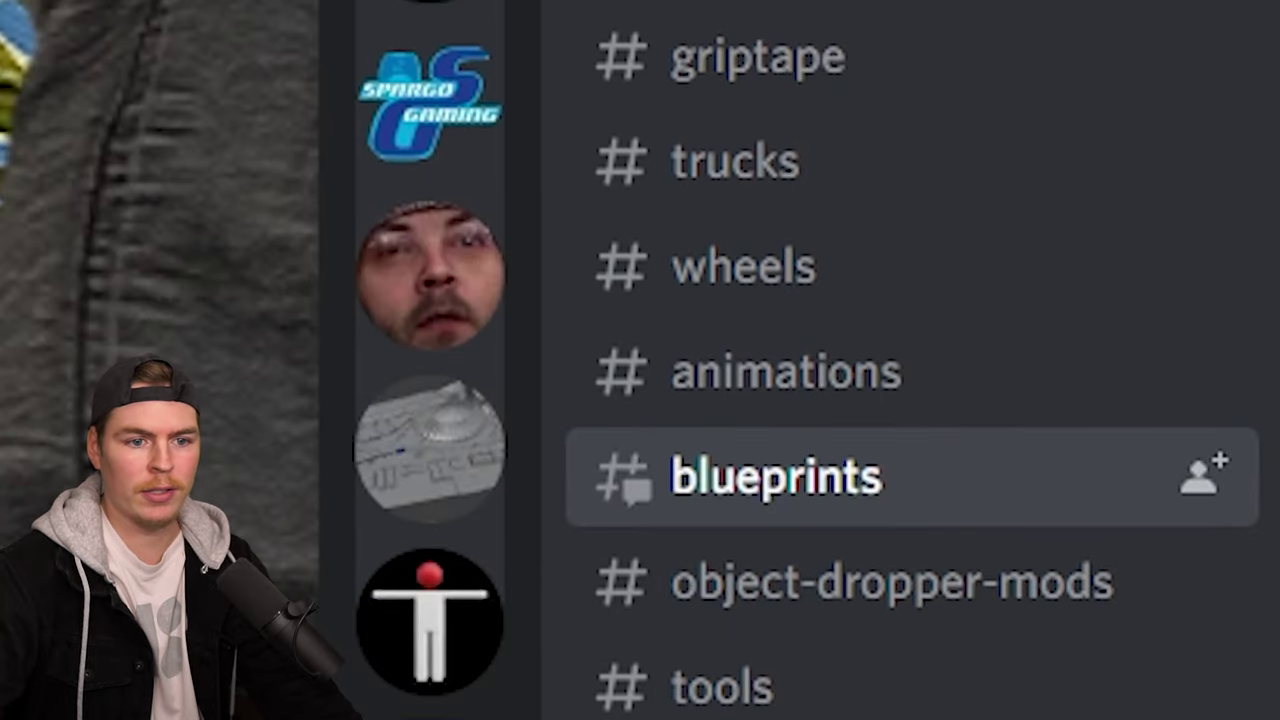
pyautogui.scroll(5, 896, 660)
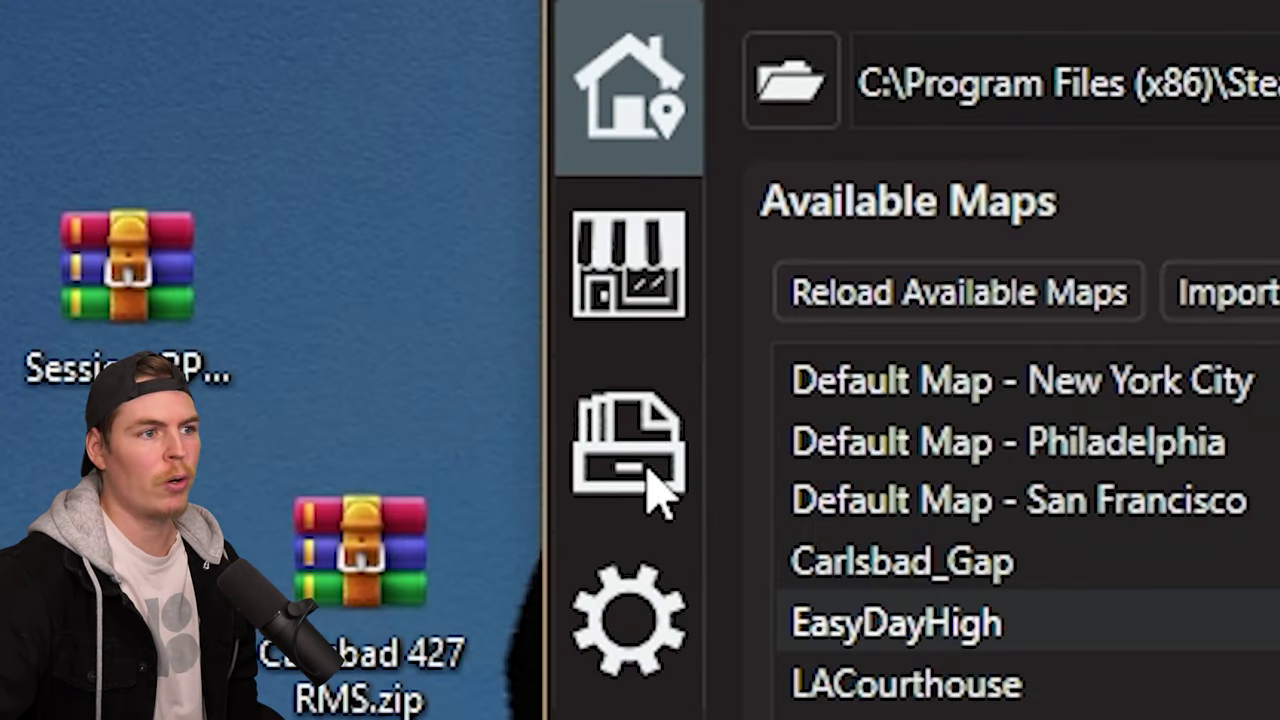
# Step: Import the Session_BP_Mod_Loader_1.0 archive as an installed mod
pyautogui.click(630, 450)
pyautogui.moveTo(129, 283); pyautogui.dragTo(1279, 47)
pyautogui.click(189, 166)
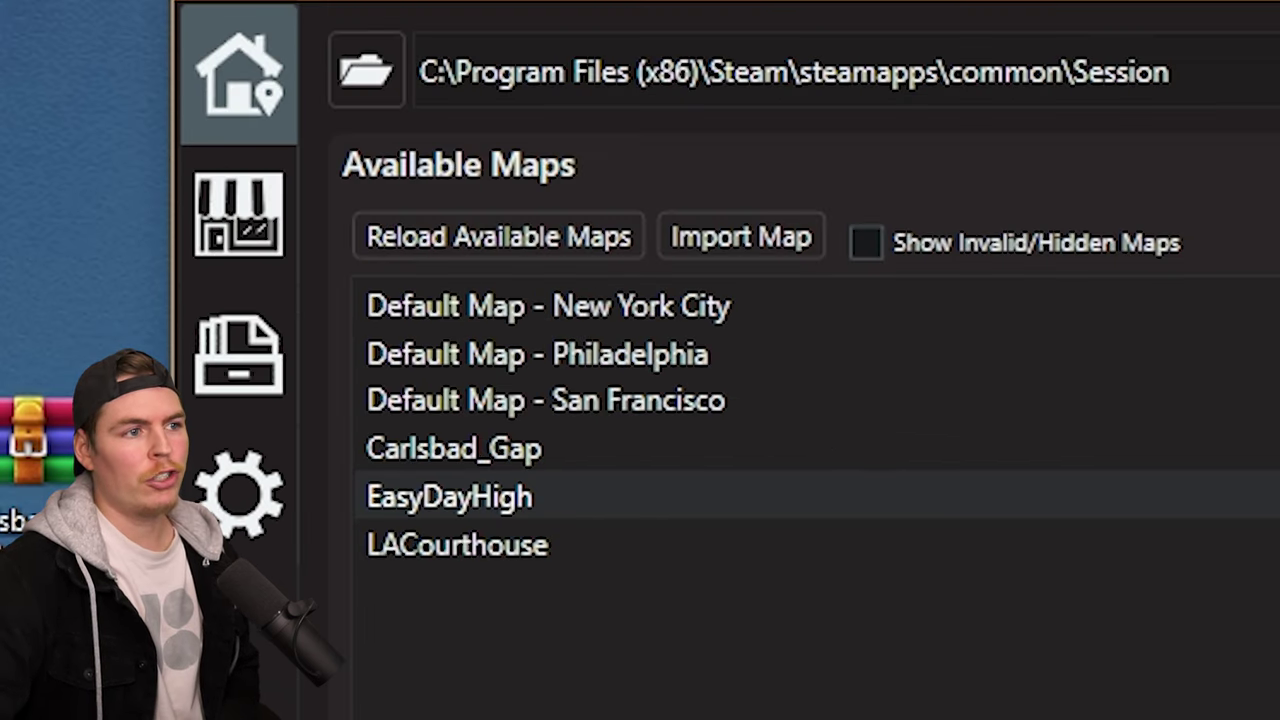
# Step: Filter the mod catalogue to Meshes and install the TDV_ModLoader mesh
pyautogui.click(240, 215)
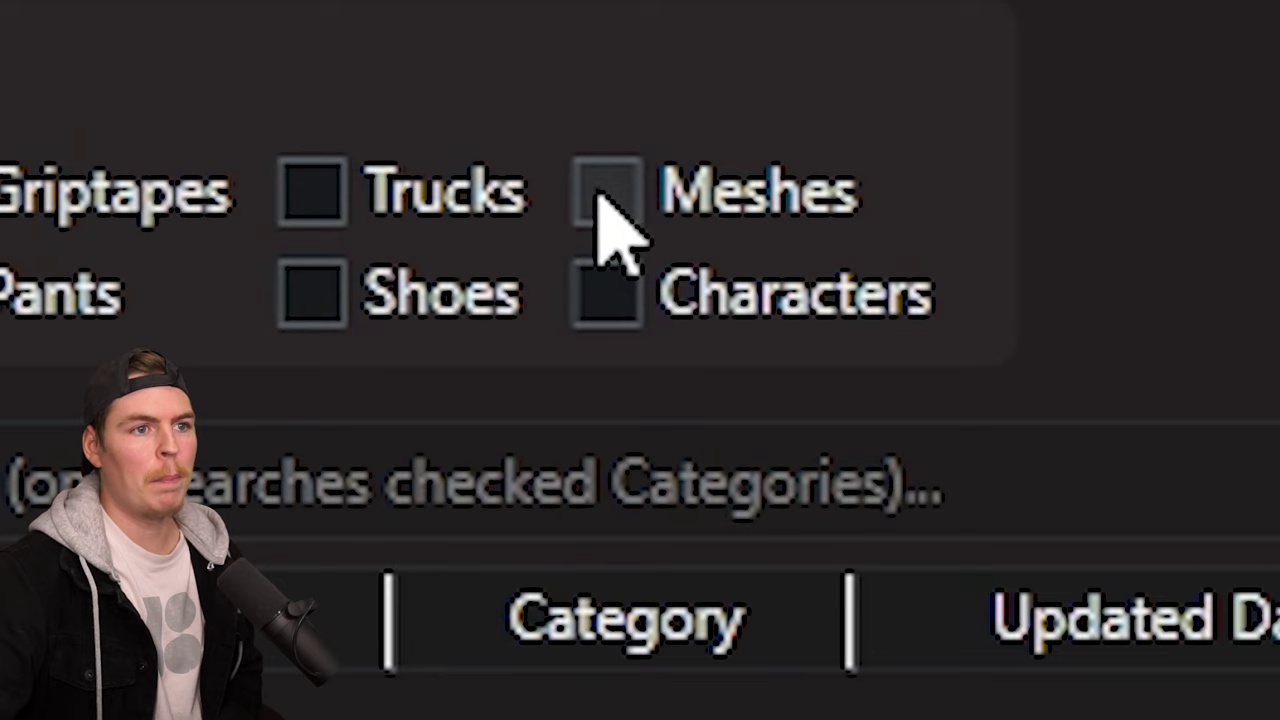
pyautogui.click(1131, 144)
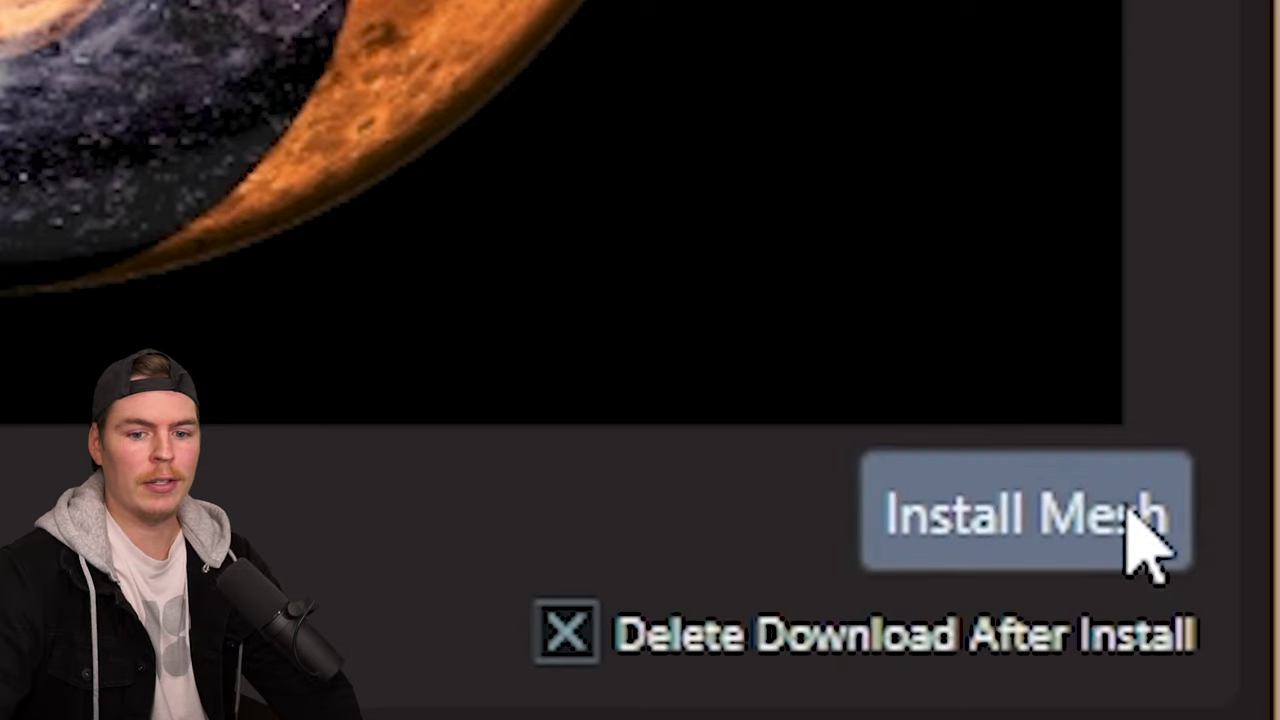
pyautogui.click(1137, 534)
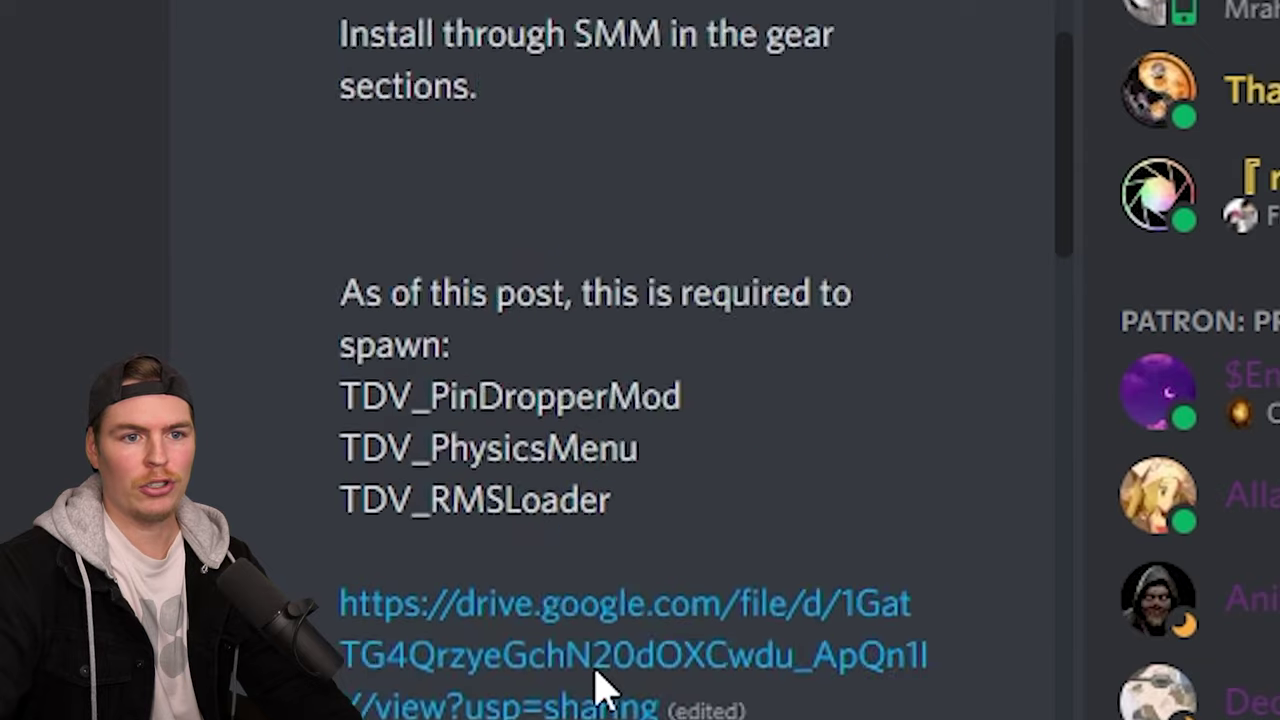
# Step: Drop TDV_ModLoader.zip from the desktop into the manager's import field and import it
pyautogui.scroll(5, 597, 688)
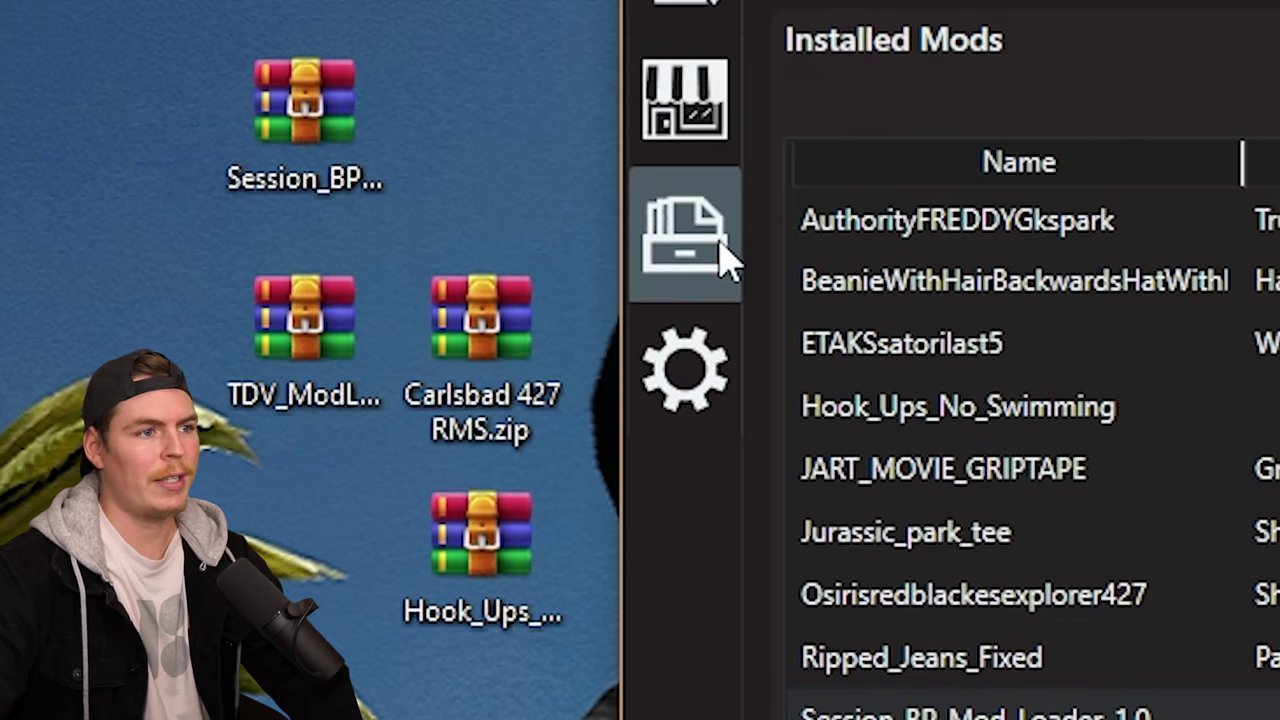
pyautogui.moveTo(240, 383); pyautogui.dragTo(1152, 0)
pyautogui.moveTo(397, 157); pyautogui.dragTo(391, 130)
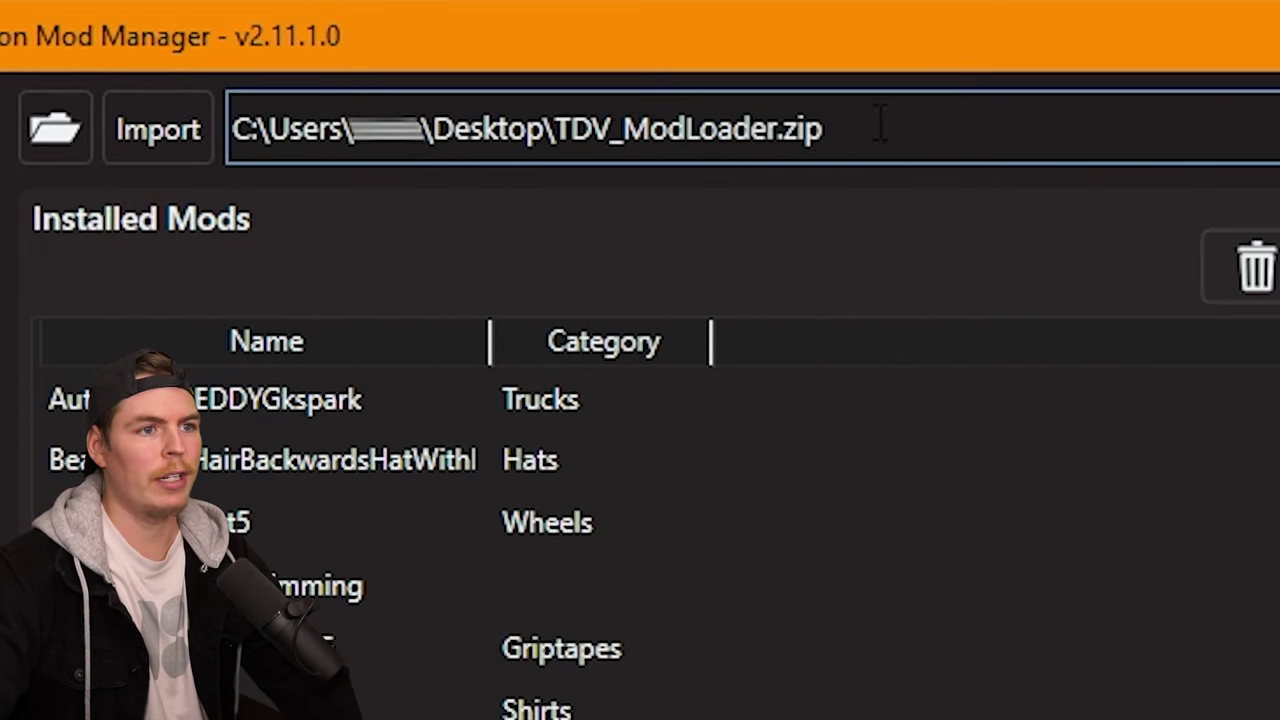
pyautogui.click(155, 130)
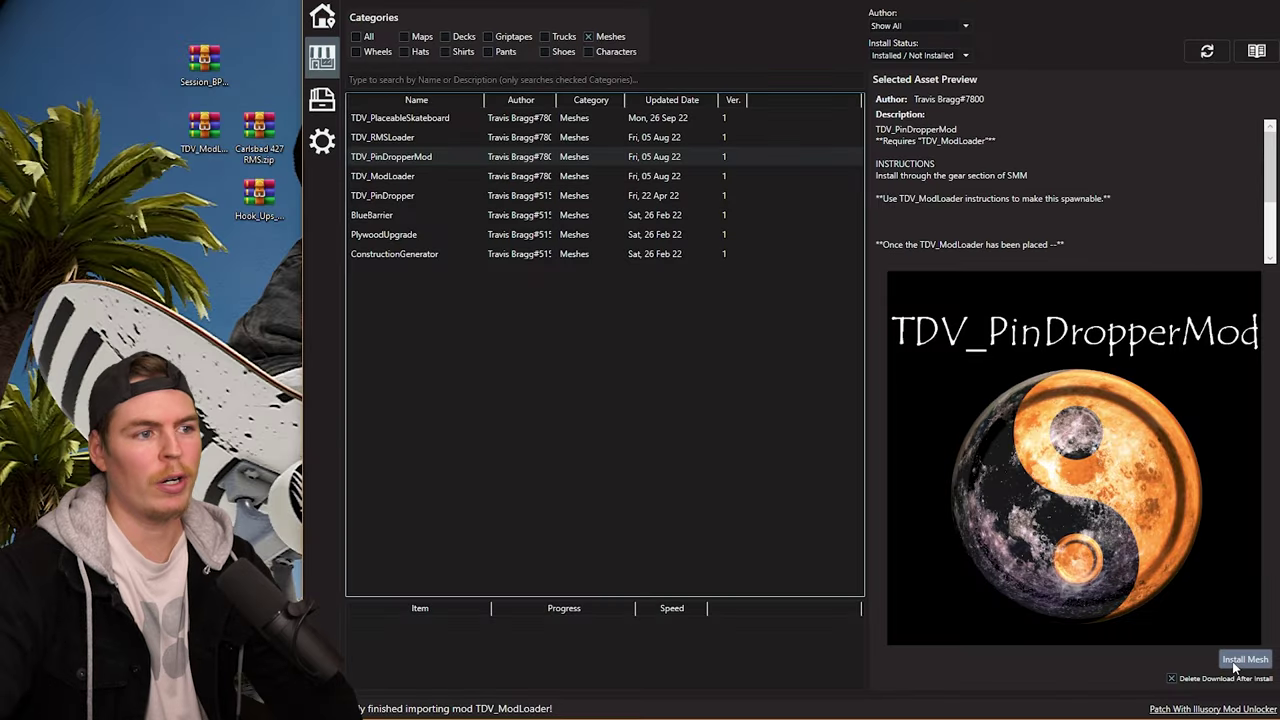
pyautogui.click(1231, 660)
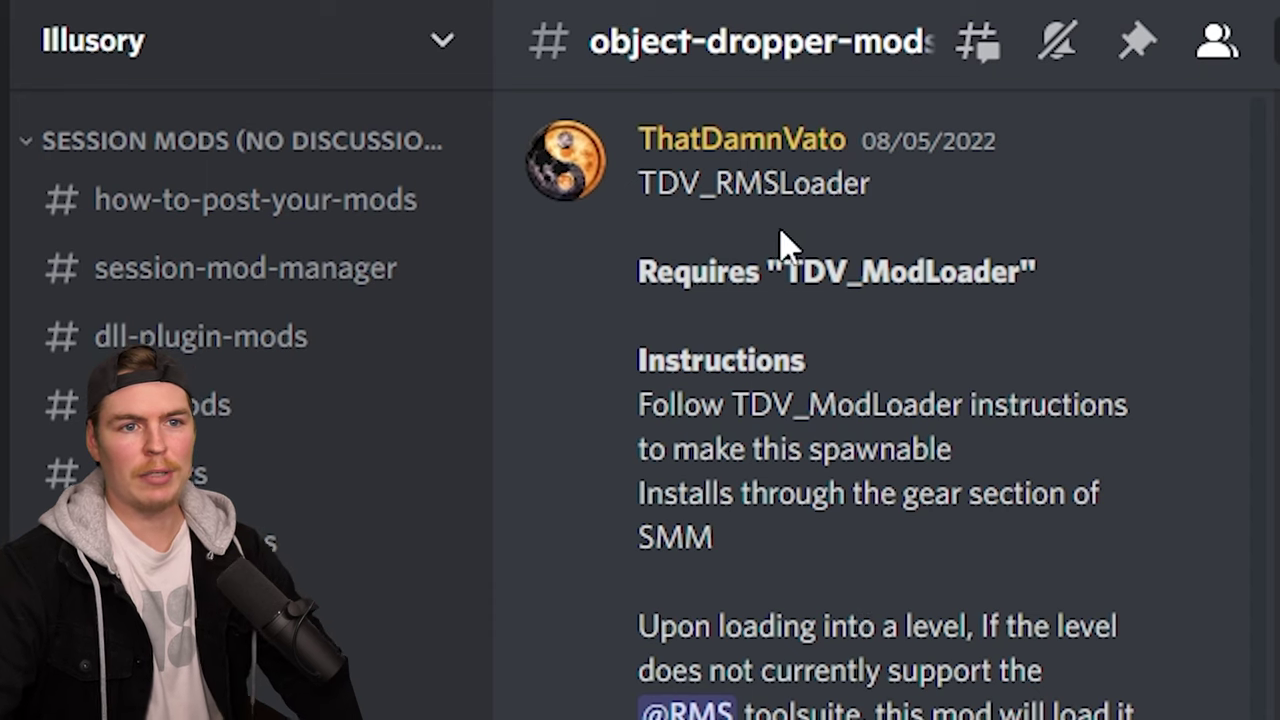
# Step: Read the TDV_RMSLoader post's requirements, then start a map import in Session Mod Manager
pyautogui.scroll(-4, 785, 220)
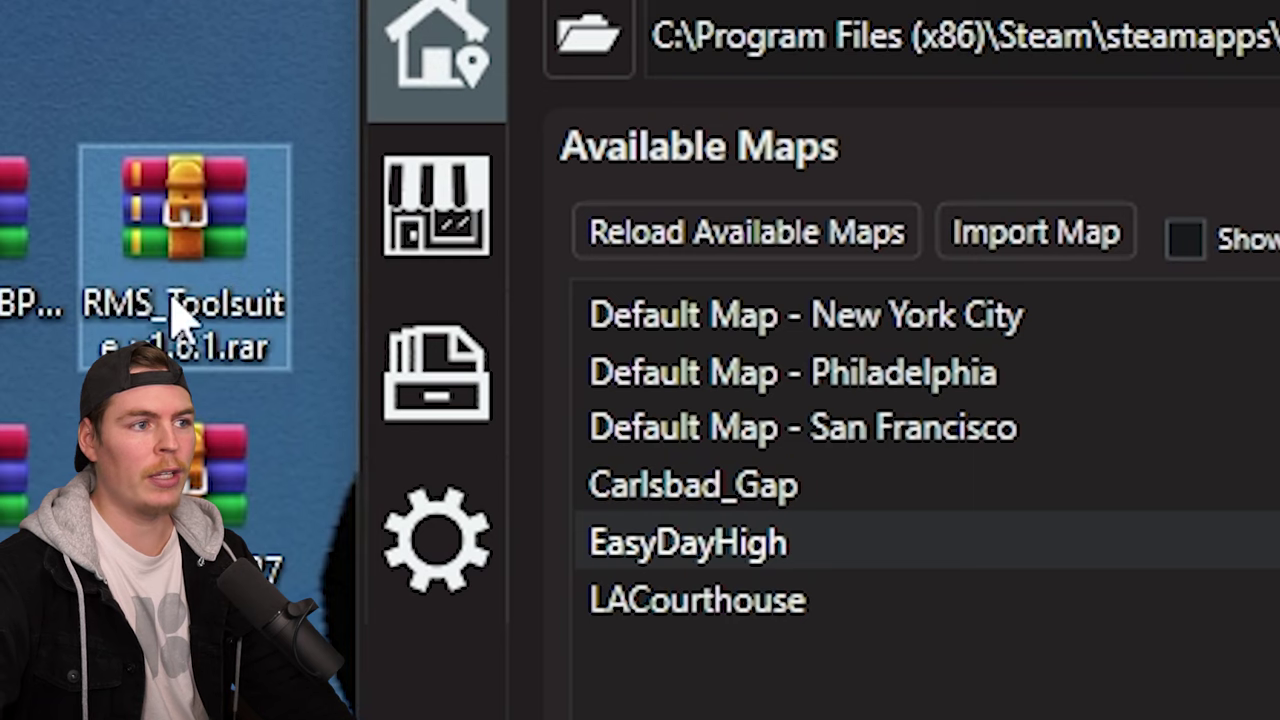
pyautogui.click(1030, 262)
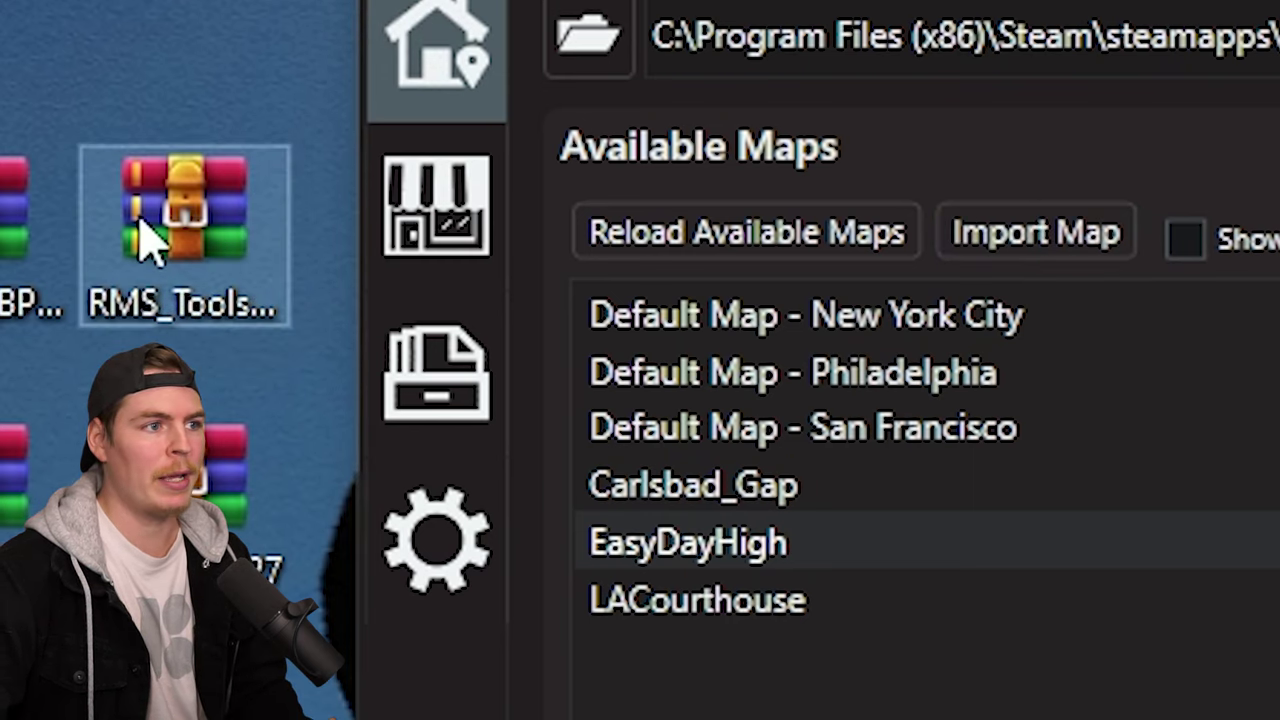